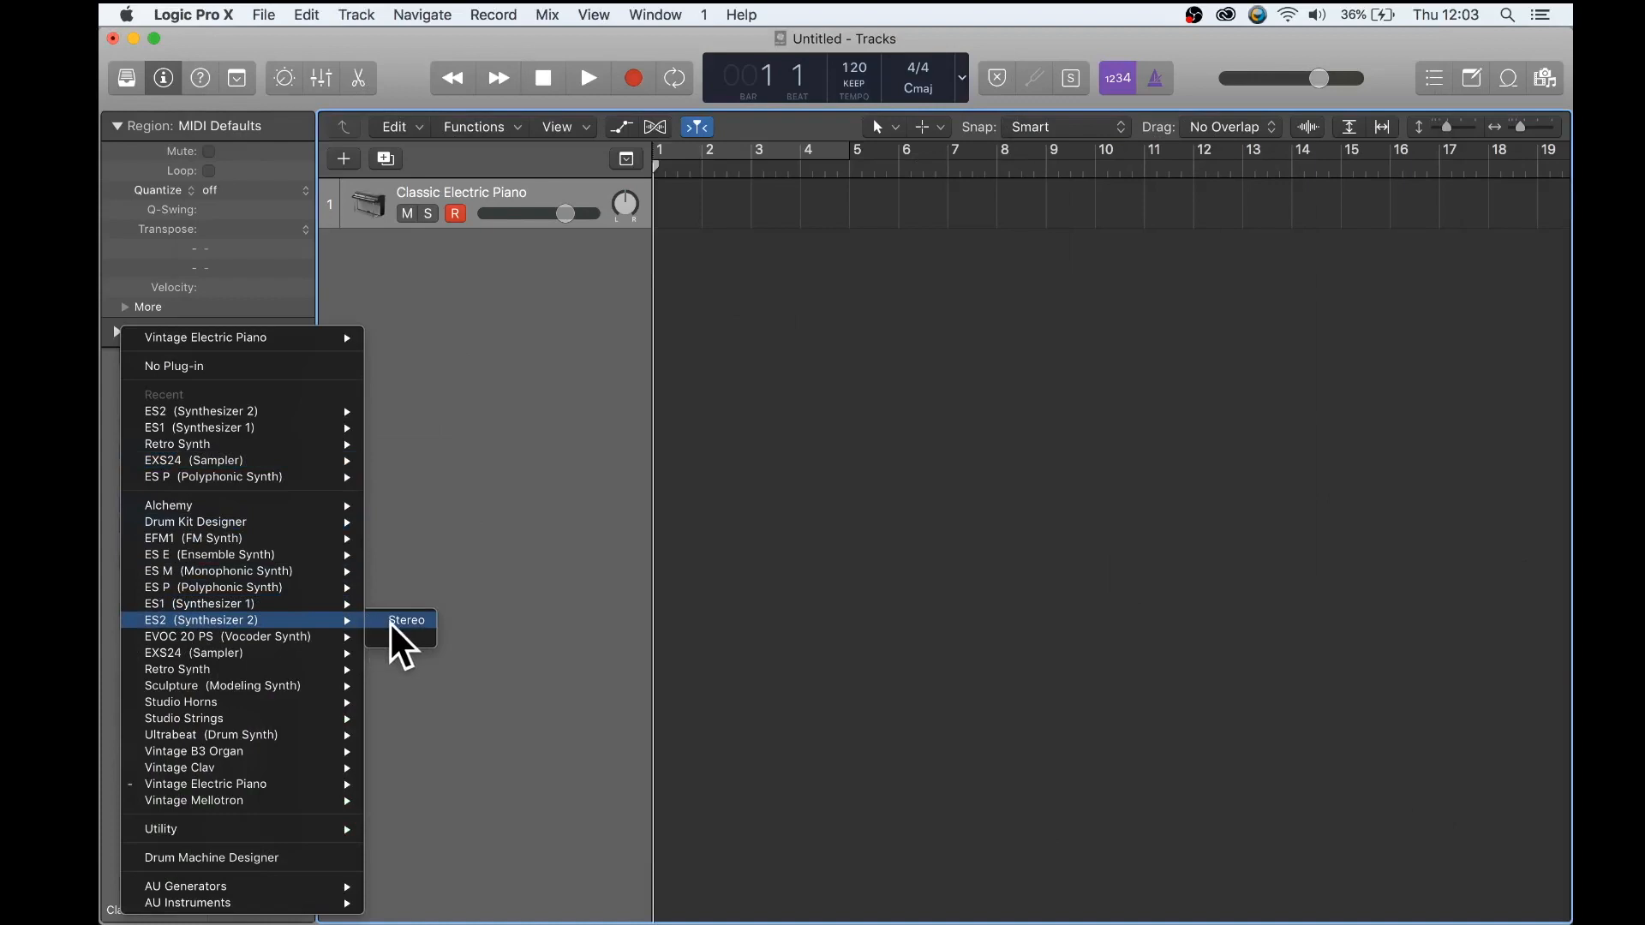
- Lower the ES2's filter 1 cutoff and bypass the Pitch123 modulation routing in the first router slot
left_click_drag(601, 76, 684, 1)
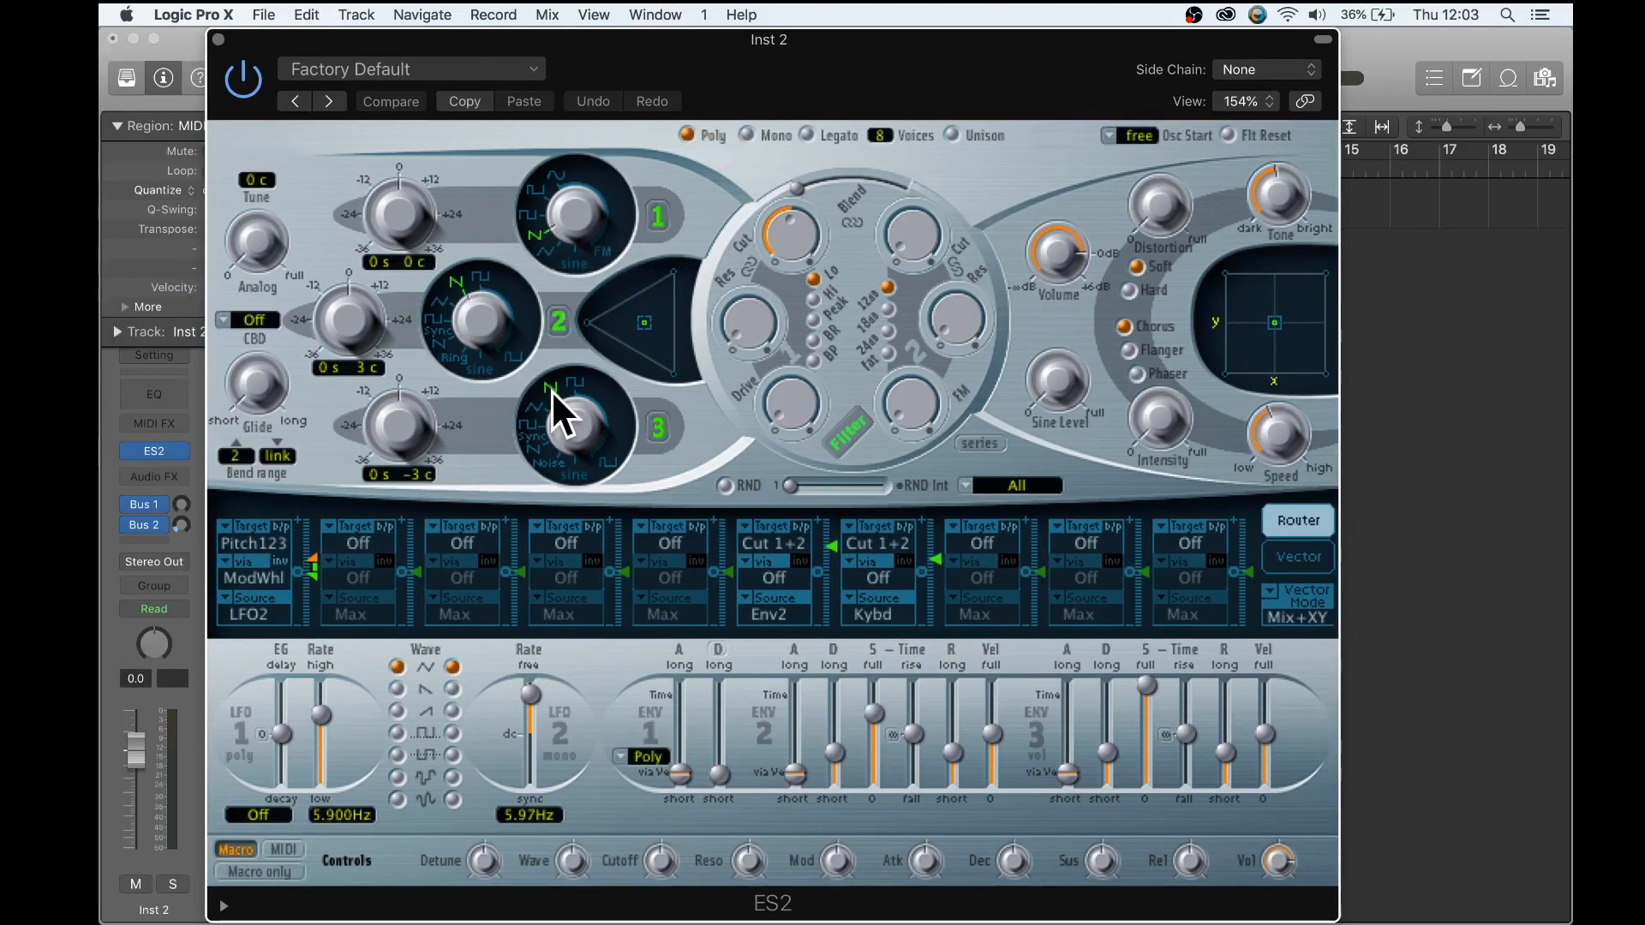
left_click_drag(776, 219, 783, 225)
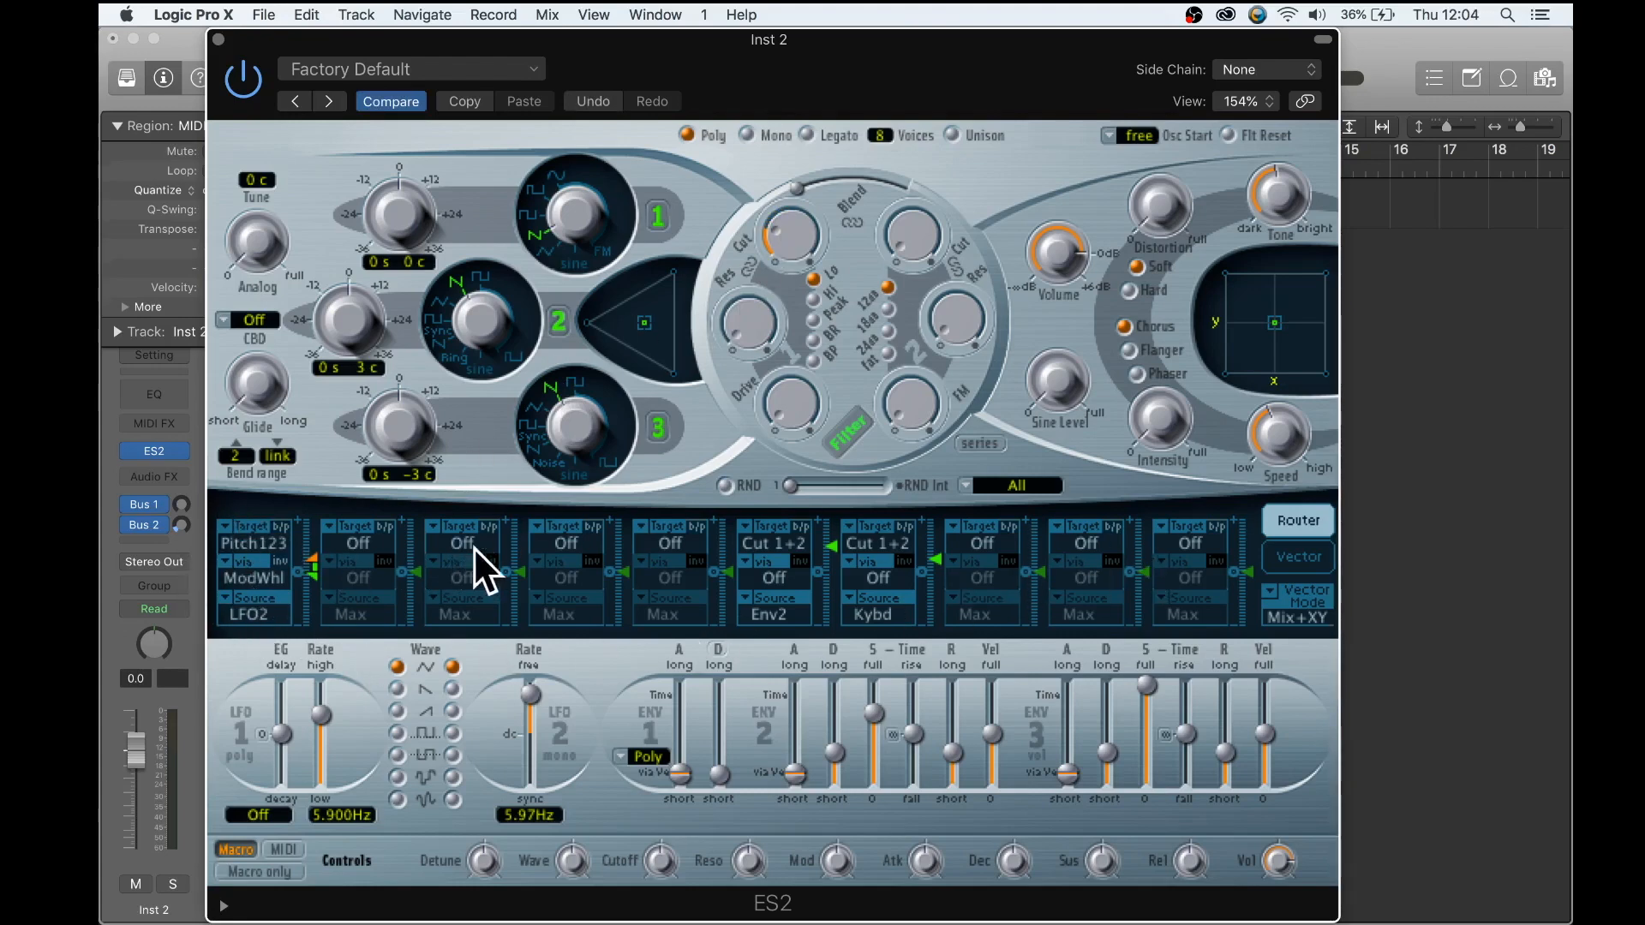
left_click(282, 526)
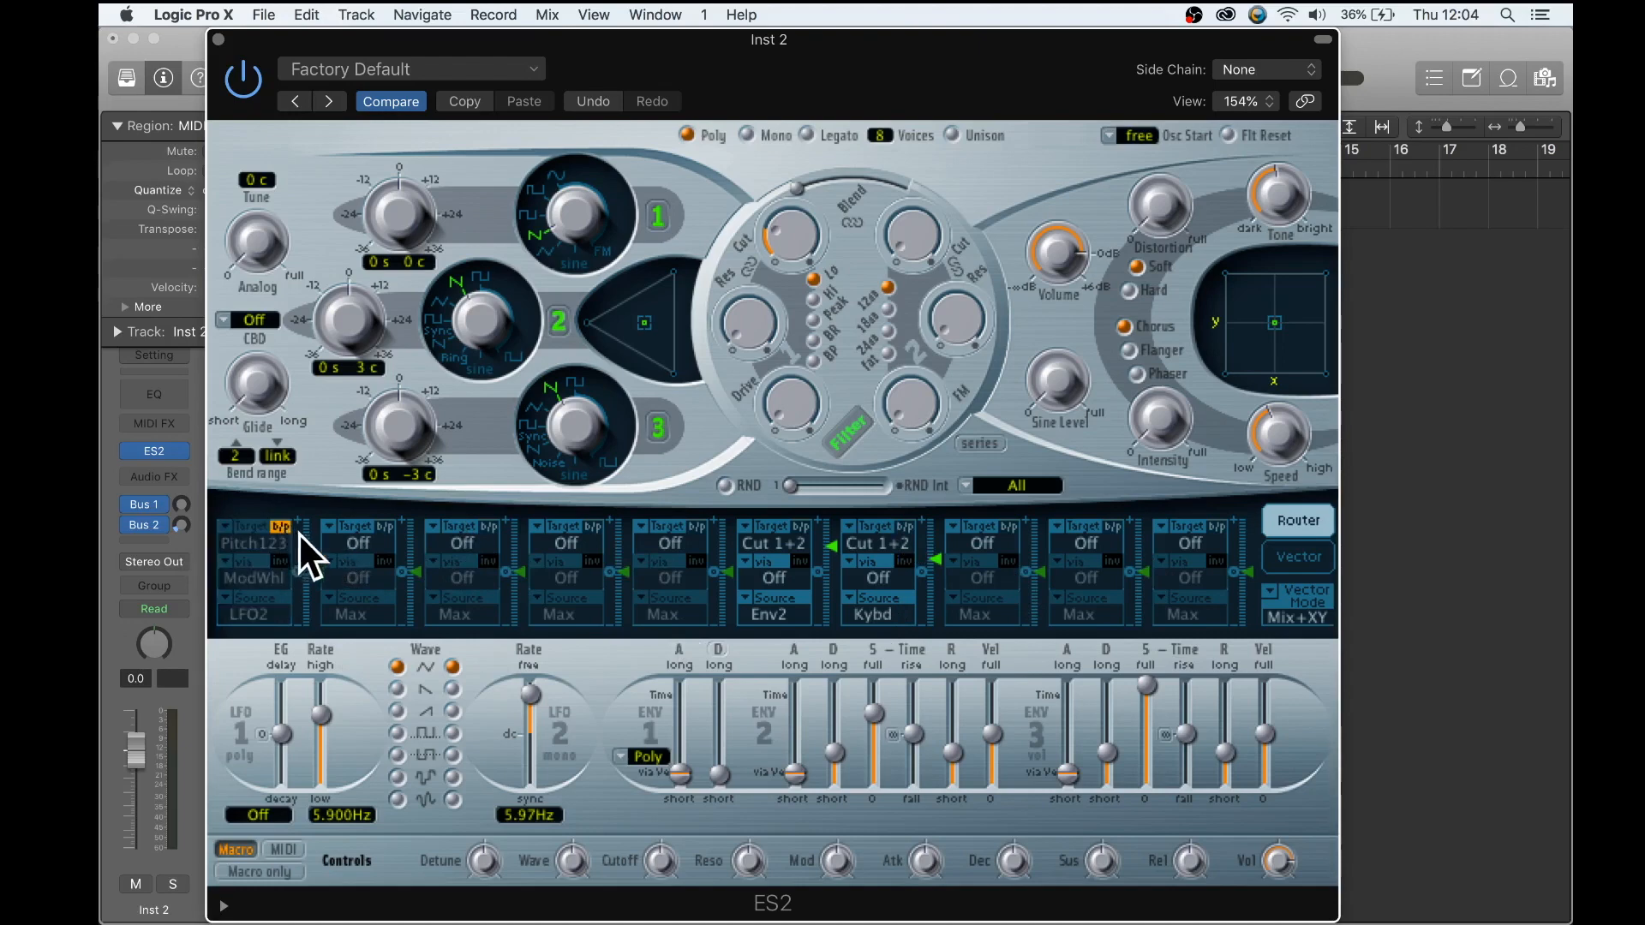
- Set the second router slot to modulate Cutoff 1 from LFO1
left_click(358, 541)
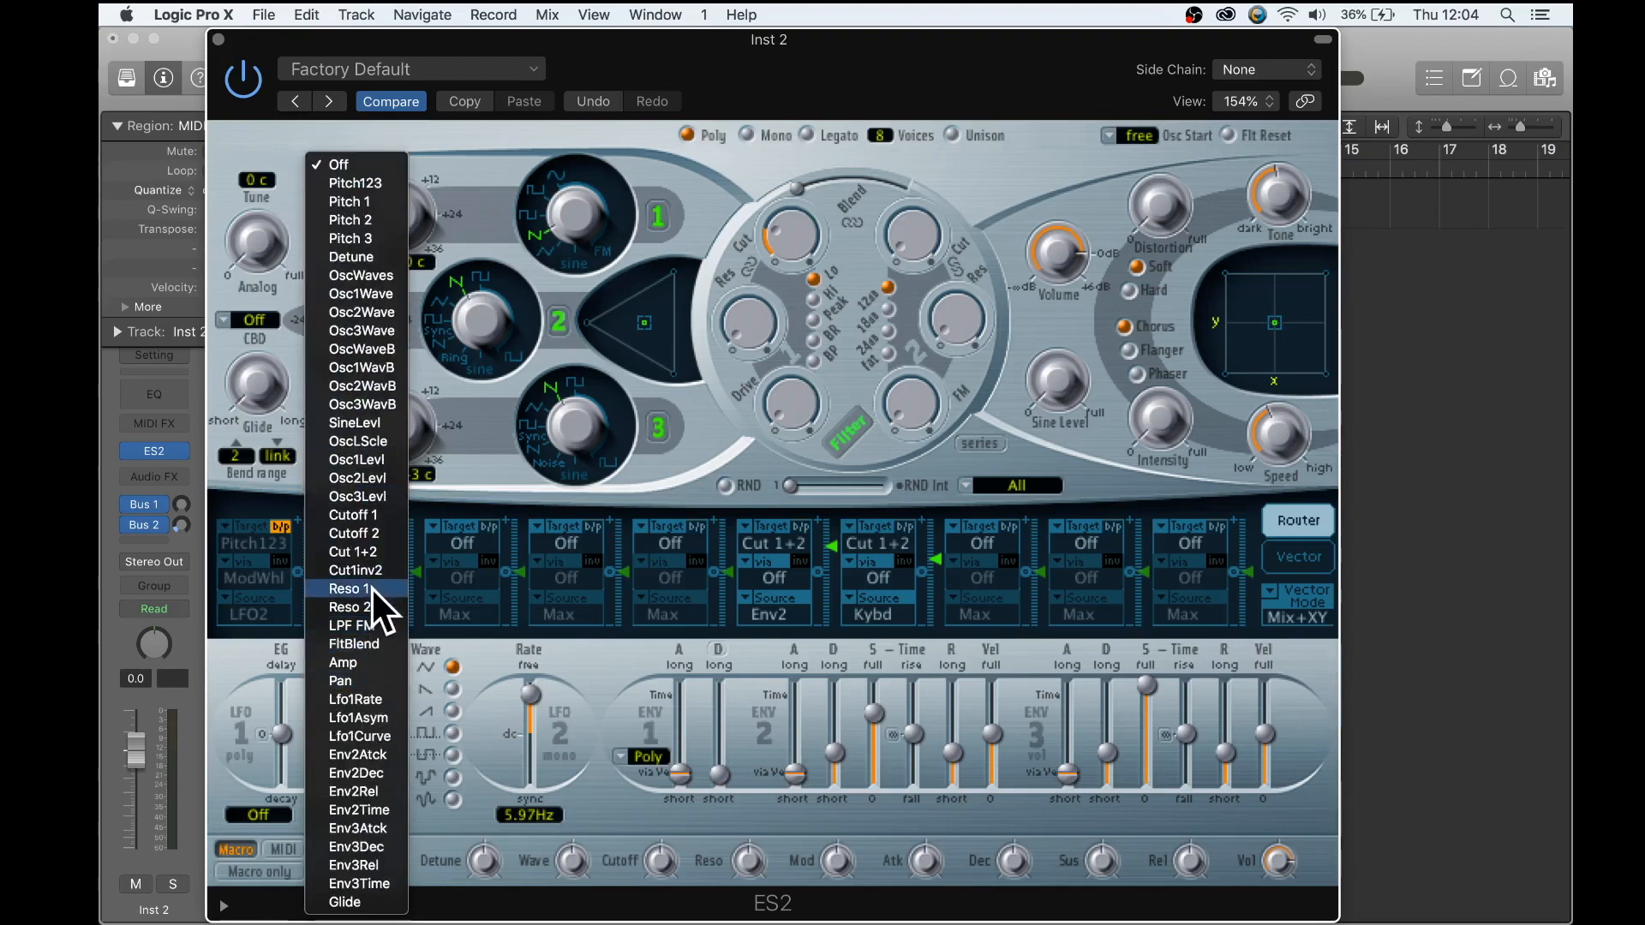
left_click(375, 518)
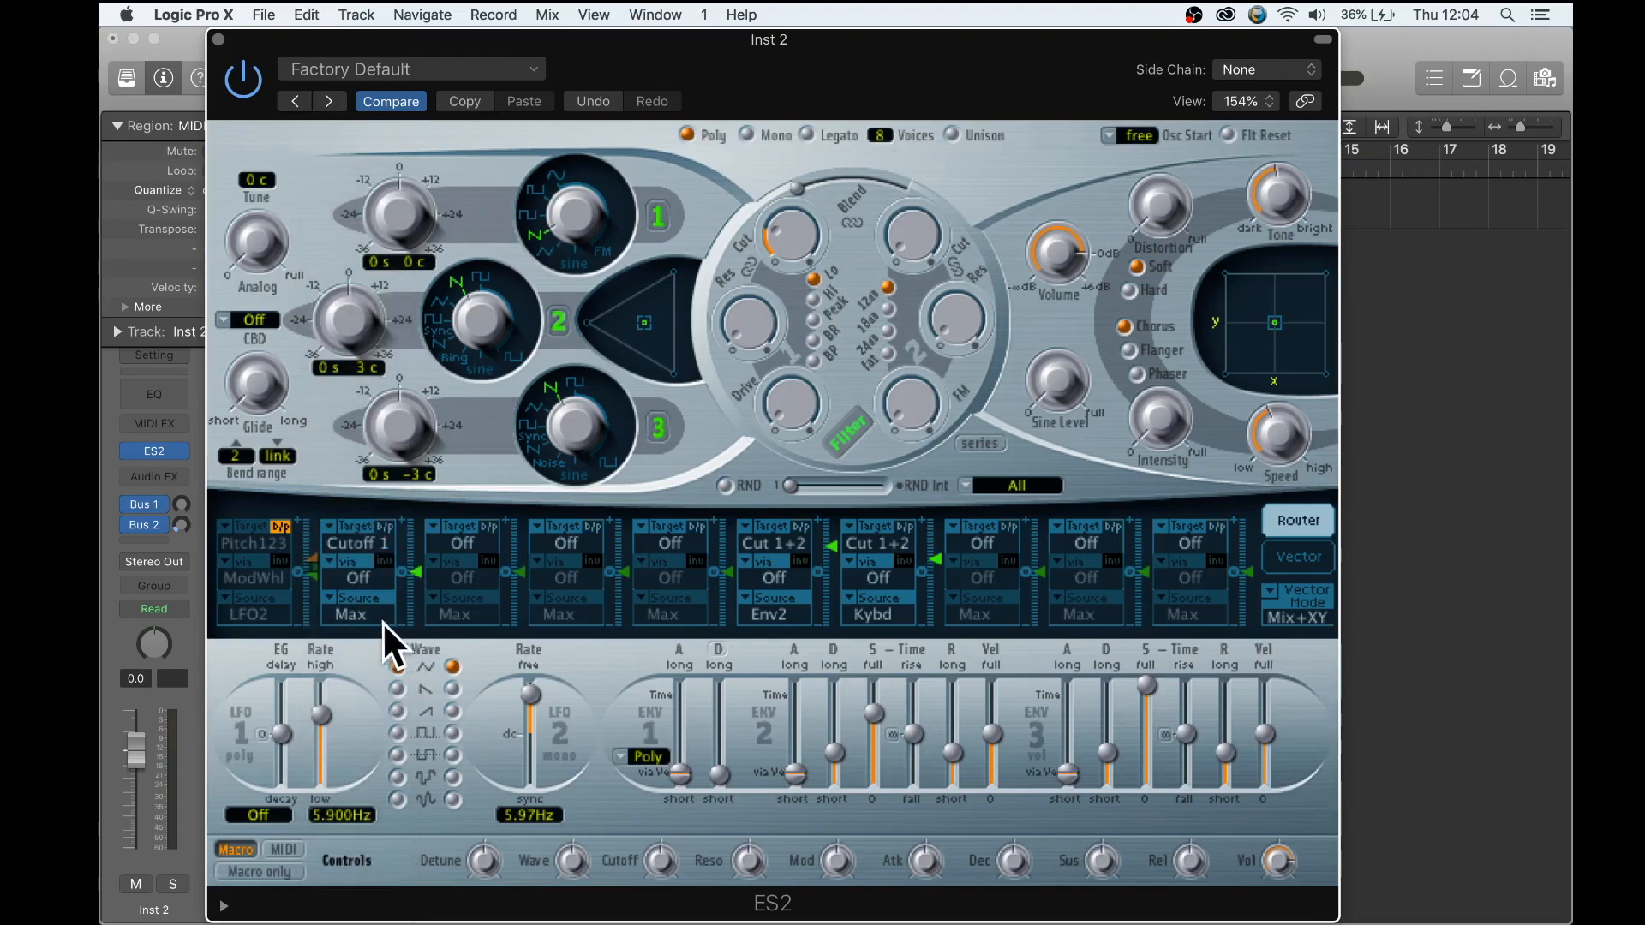
left_click(362, 613)
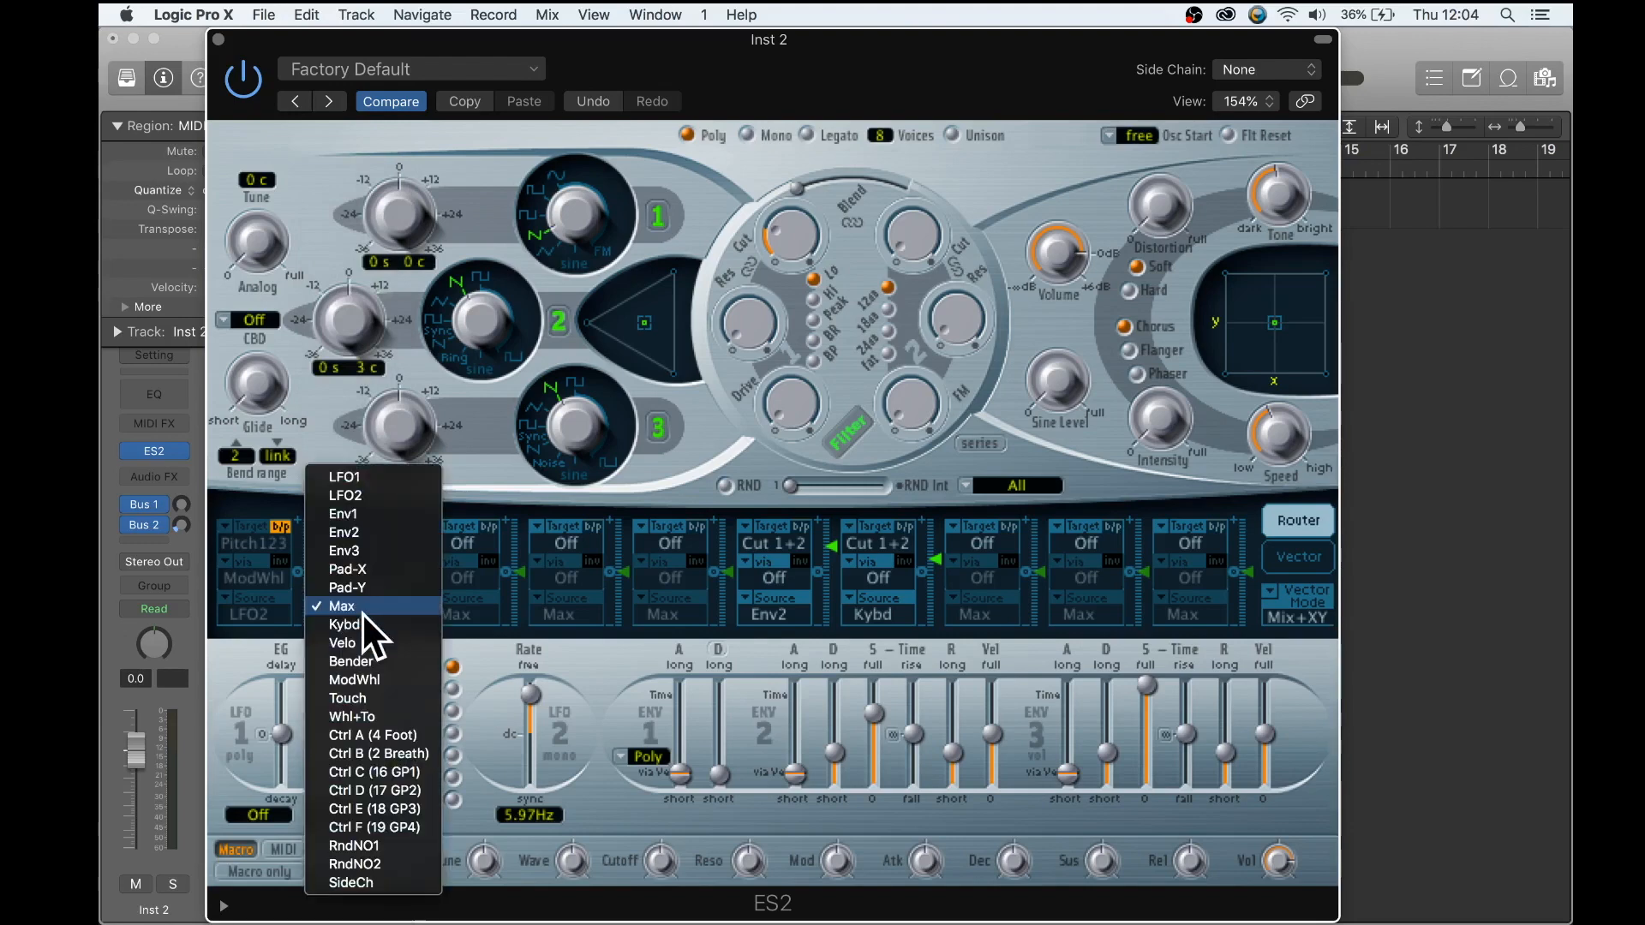
left_click(398, 475)
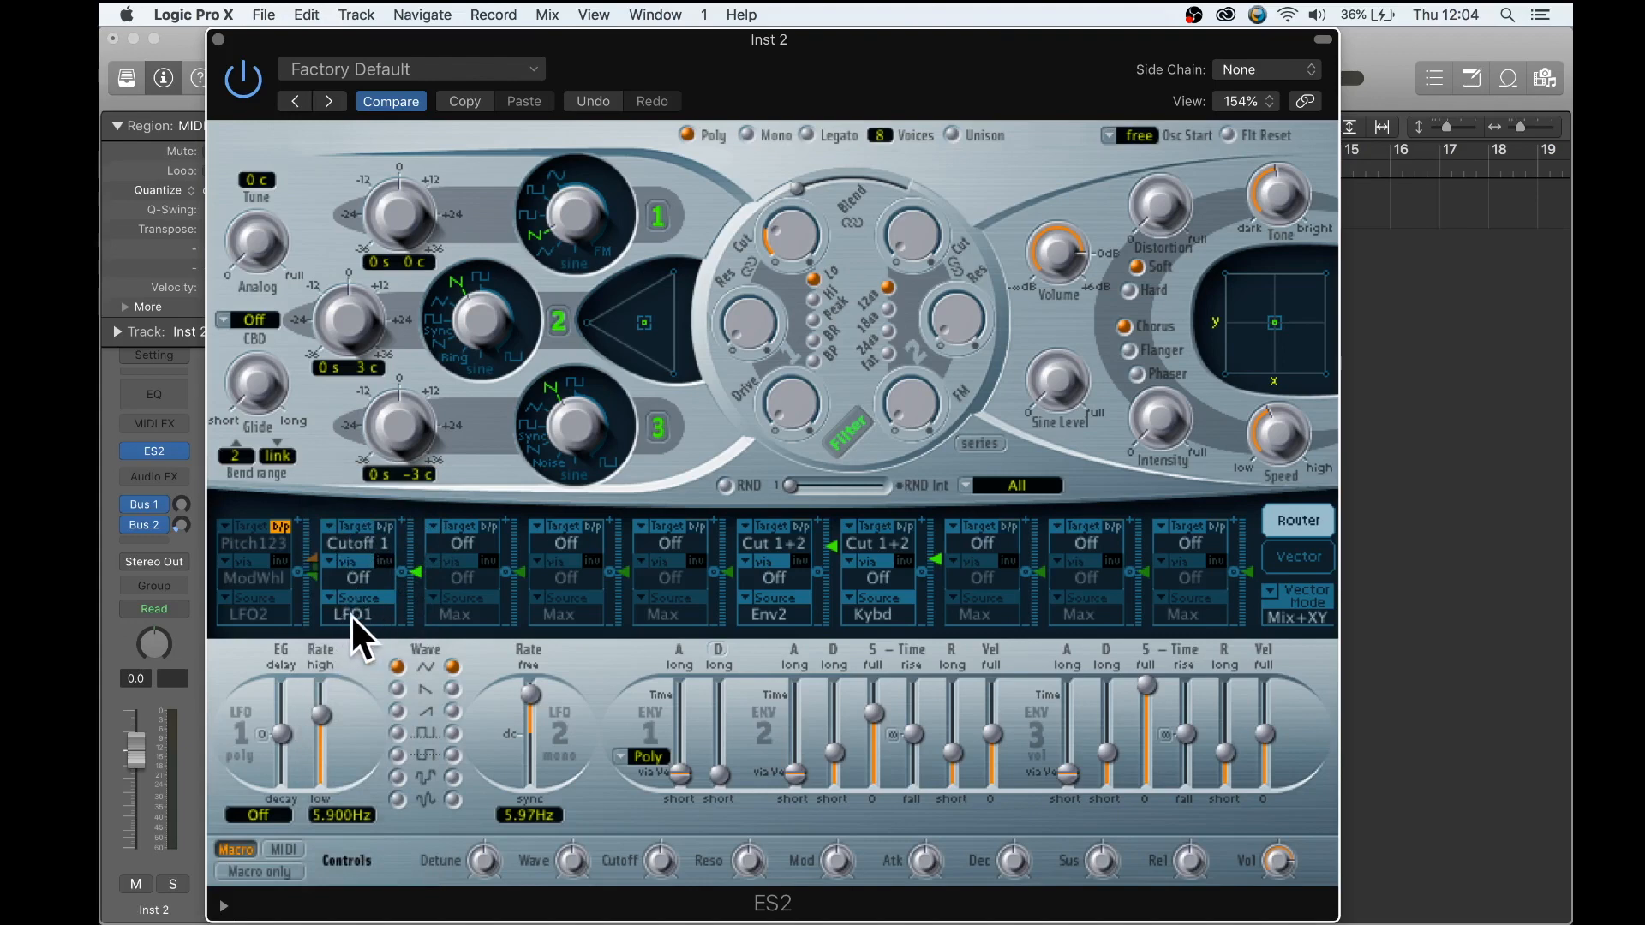
- Set the third router slot to modulate Lfo1Rate from LFO2
left_click(465, 541)
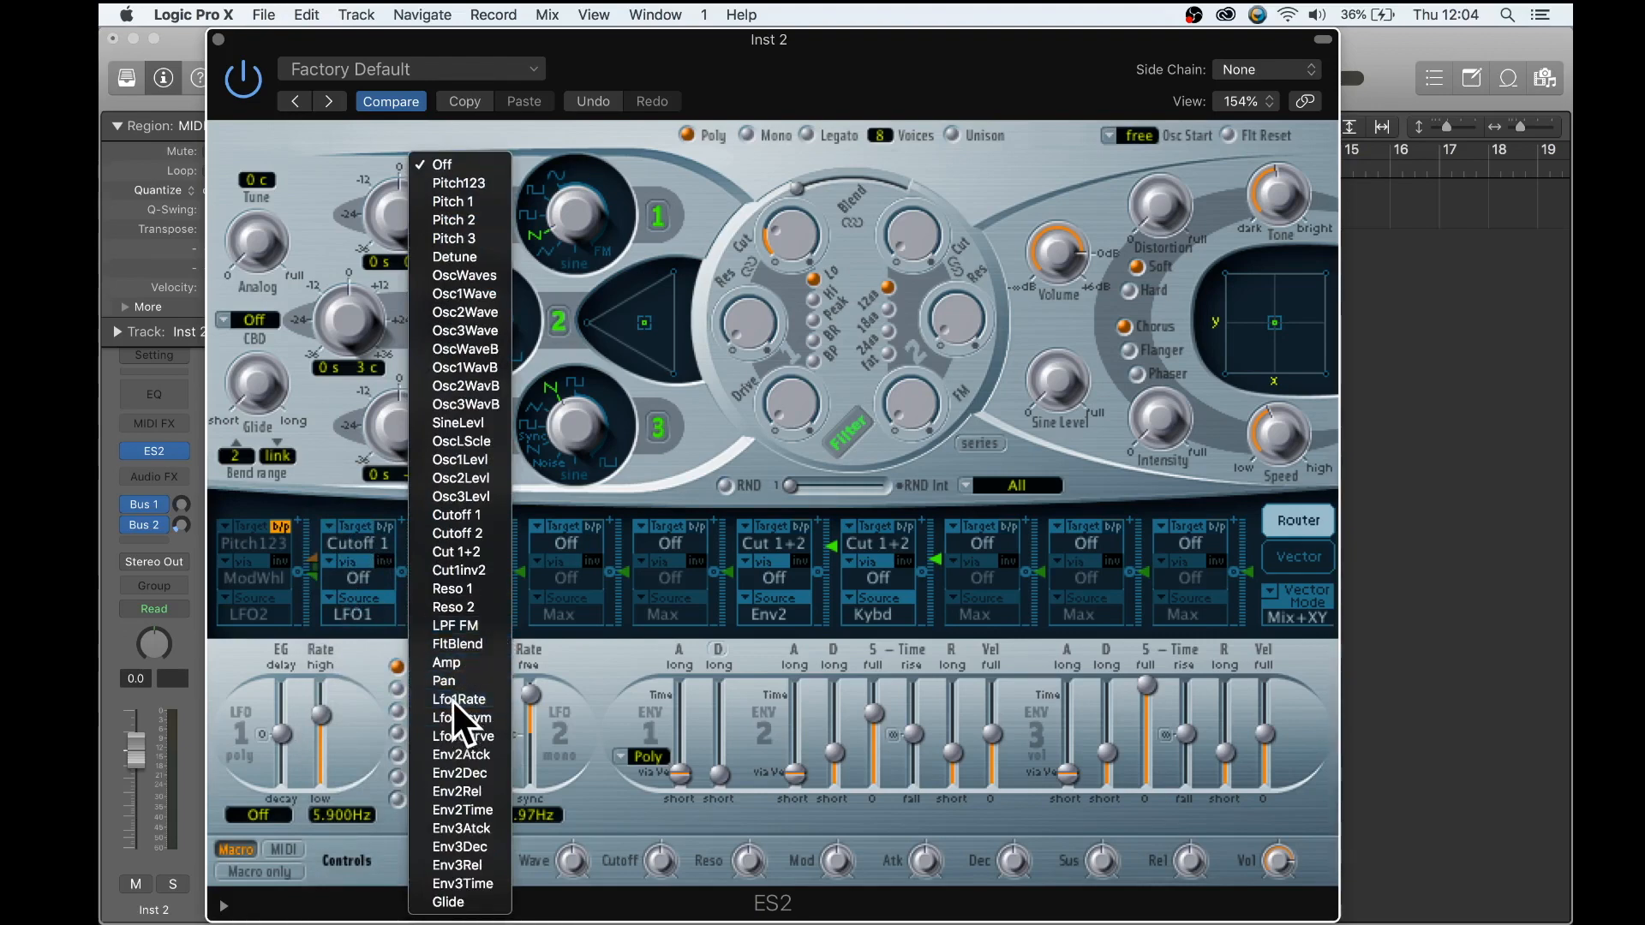
left_click(451, 699)
left_click(460, 611)
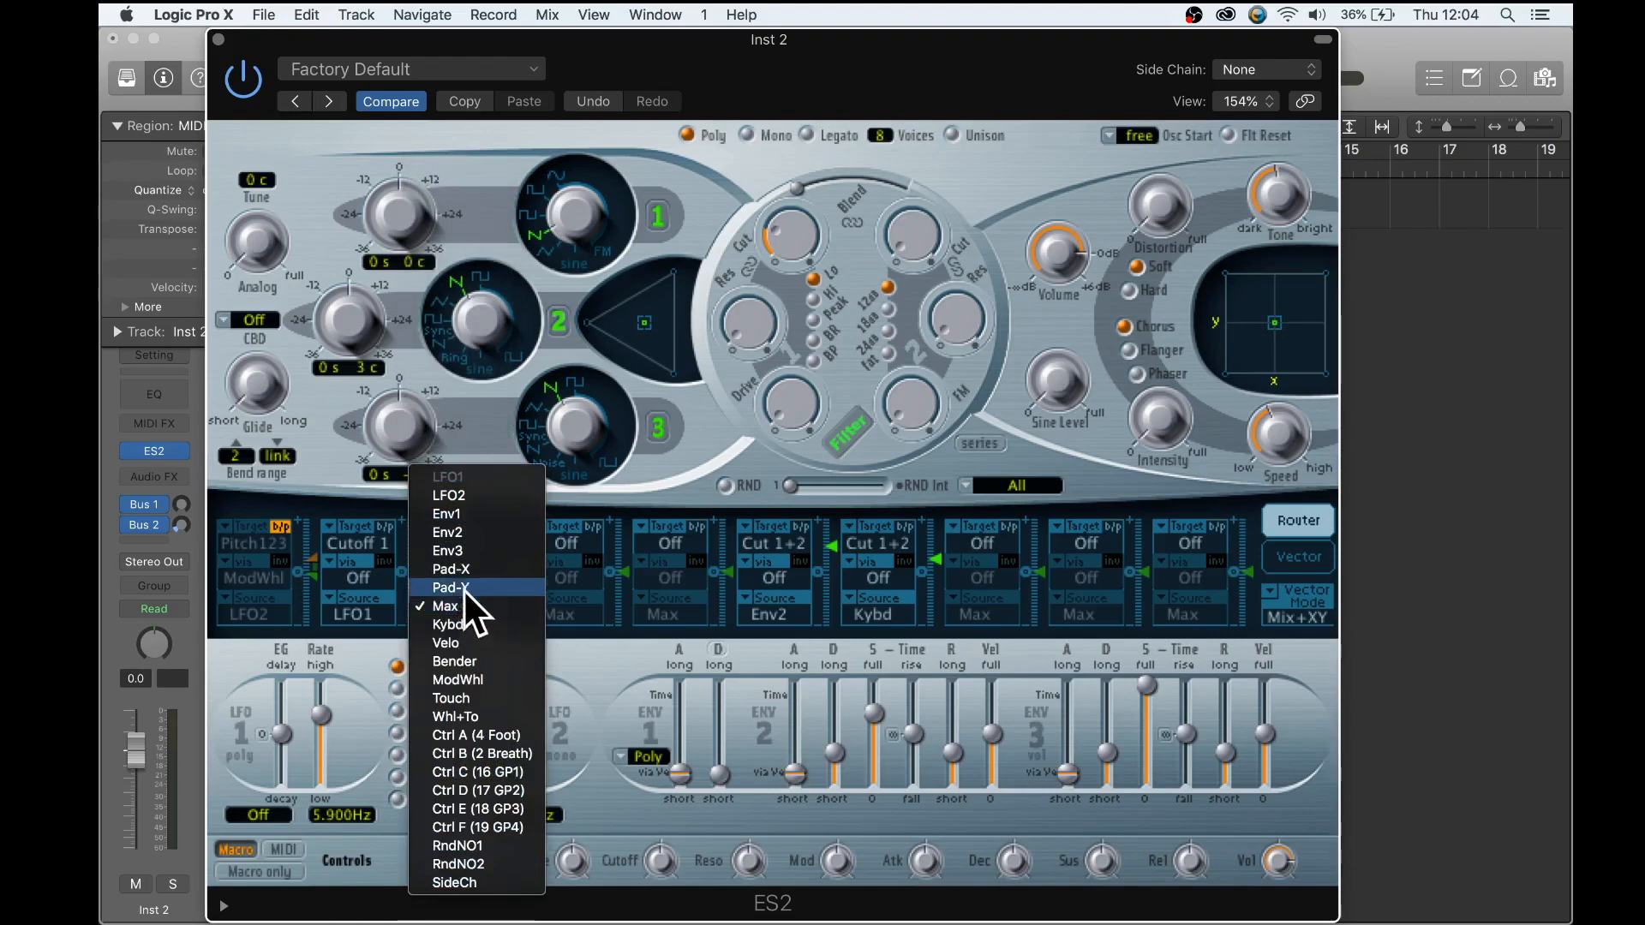
left_click(466, 496)
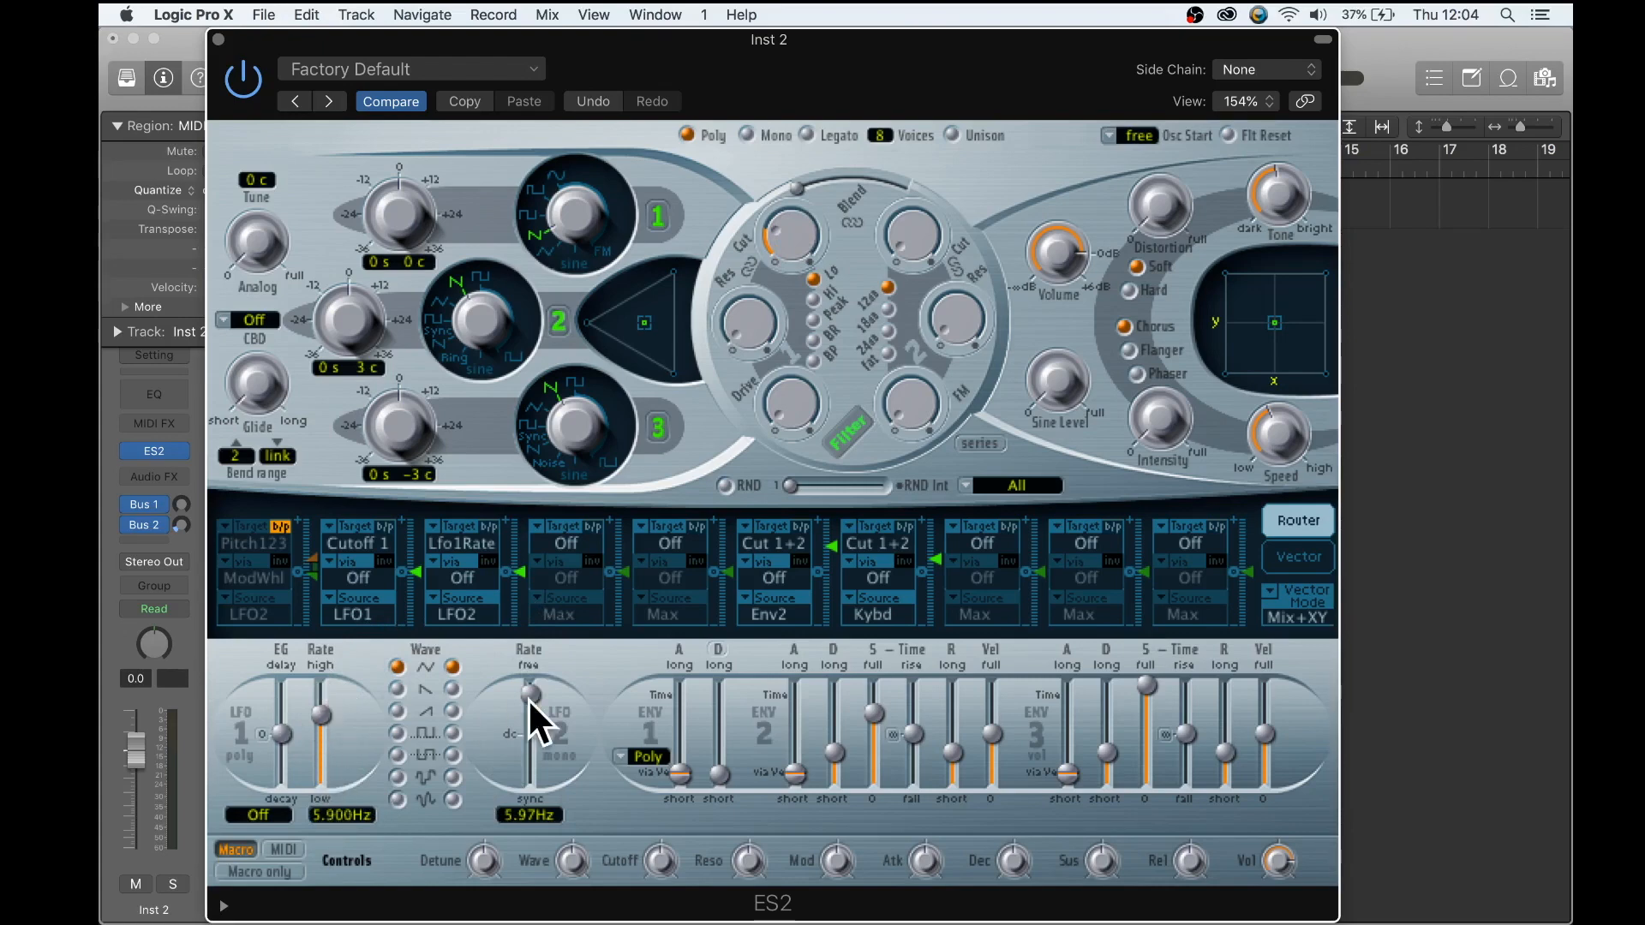
- Give LFO 2 a square wave with a synced rate of 1/2, and set LFO 1's rate to 4.400 Hz
left_click(452, 733)
left_click_drag(533, 690, 532, 753)
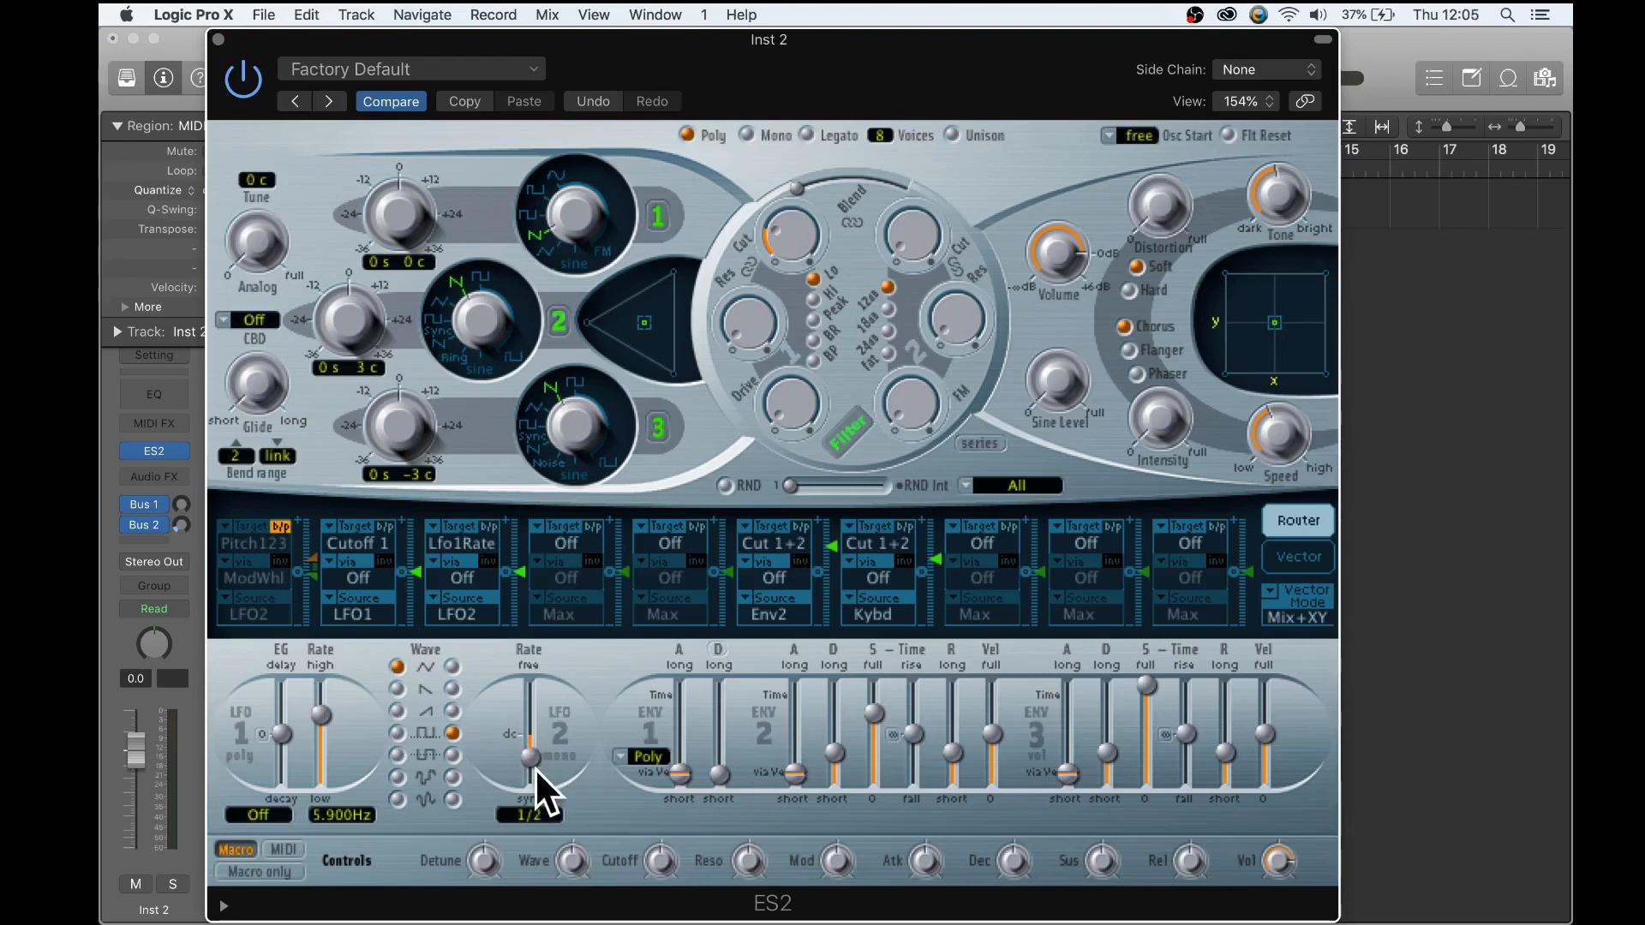
left_click_drag(318, 710, 319, 711)
- Play a note with Musical Typing while raising the modulation amounts of the Cutoff 1 and Lfo1Rate routings
key("super+k")
left_click(1034, 521)
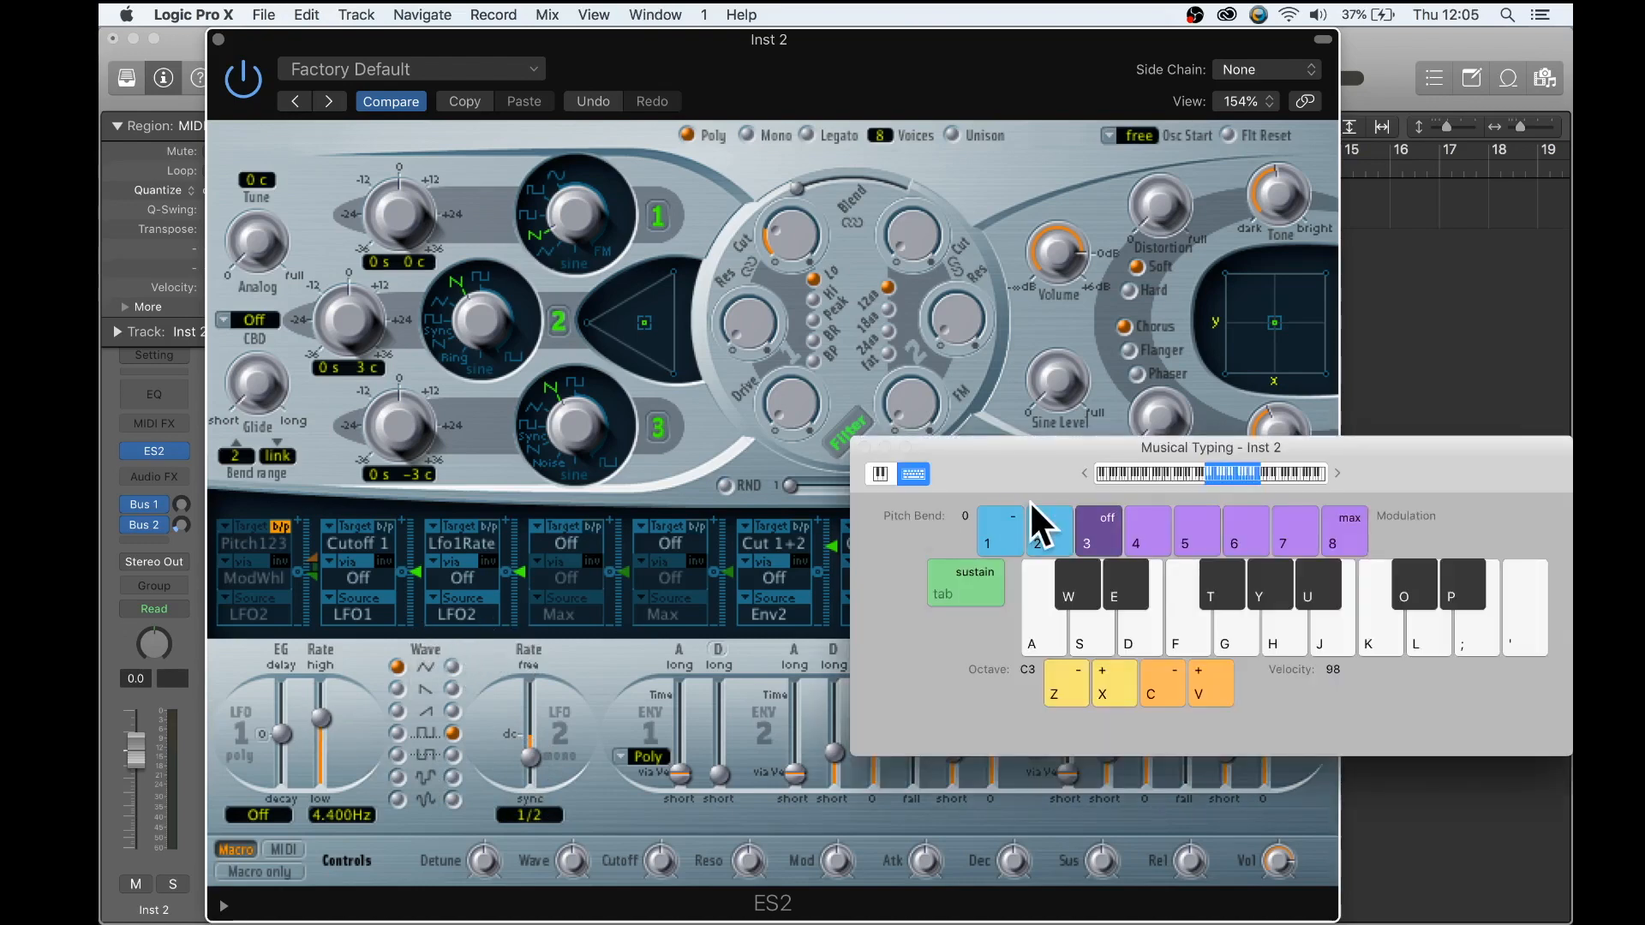
left_click(1017, 108)
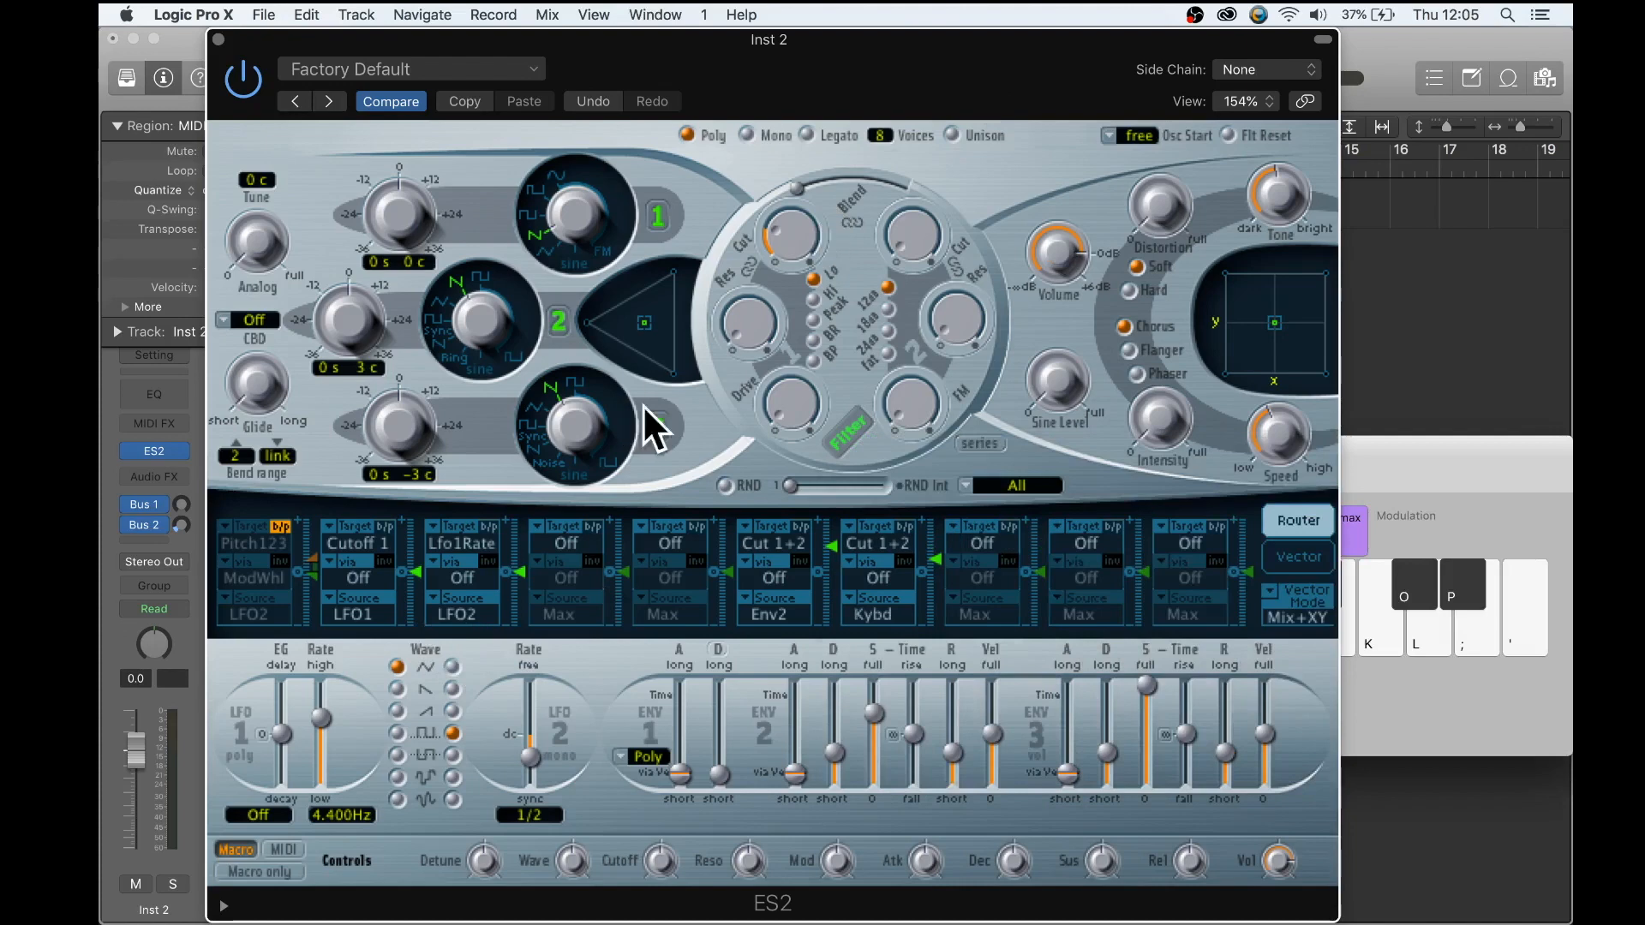
key("a")
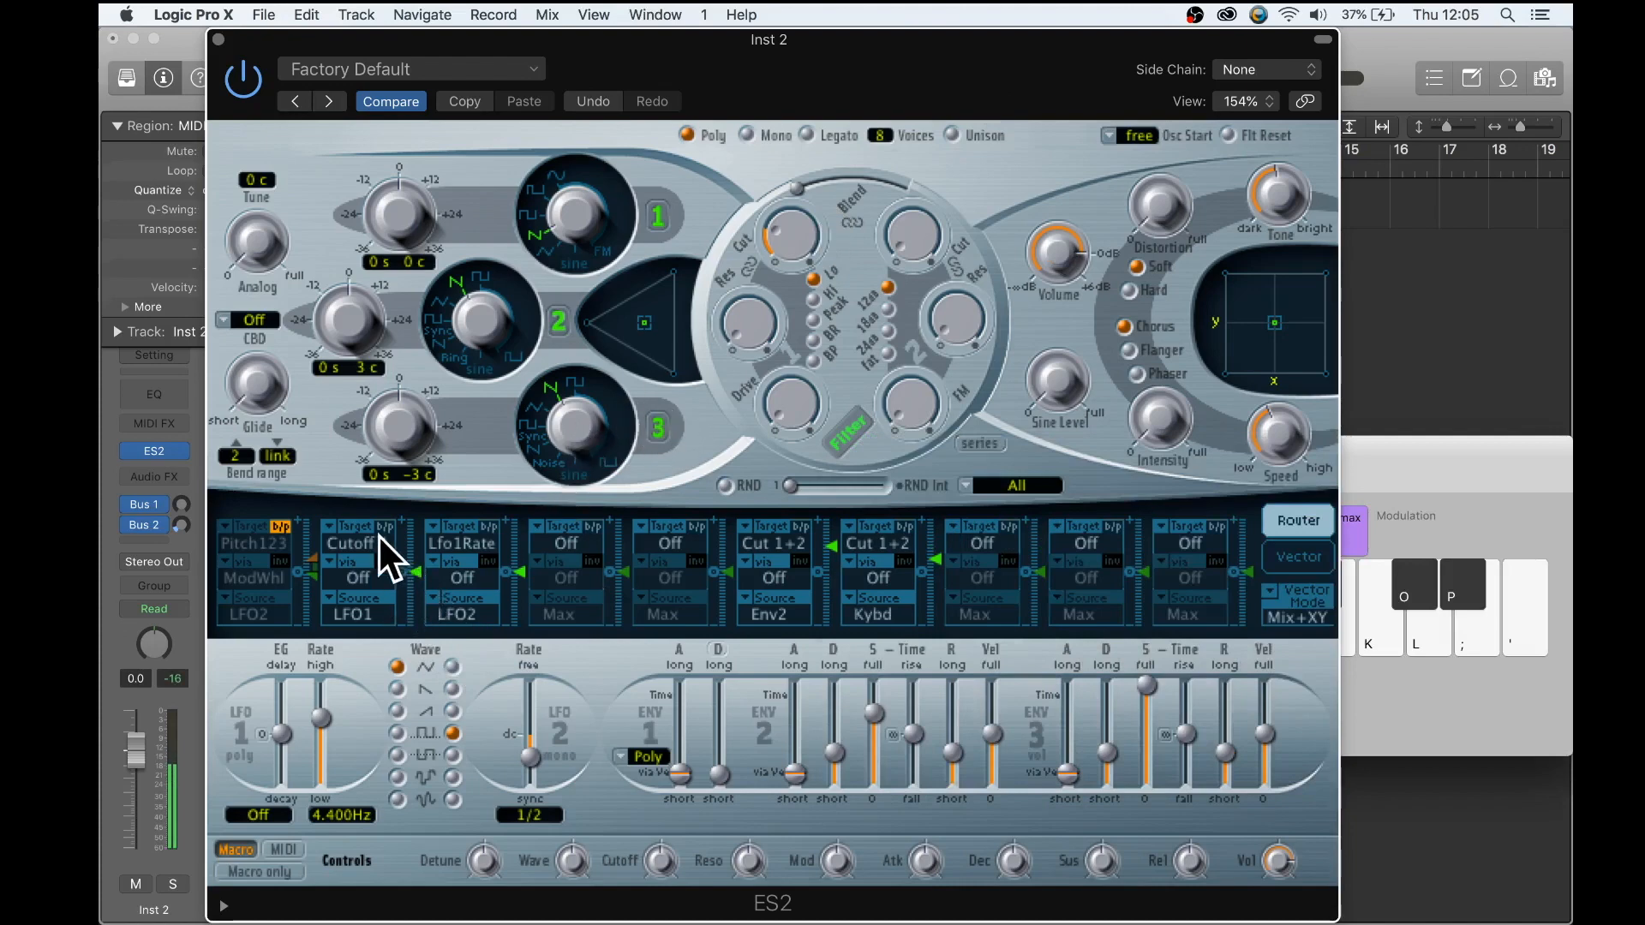
left_click_drag(417, 569, 417, 540)
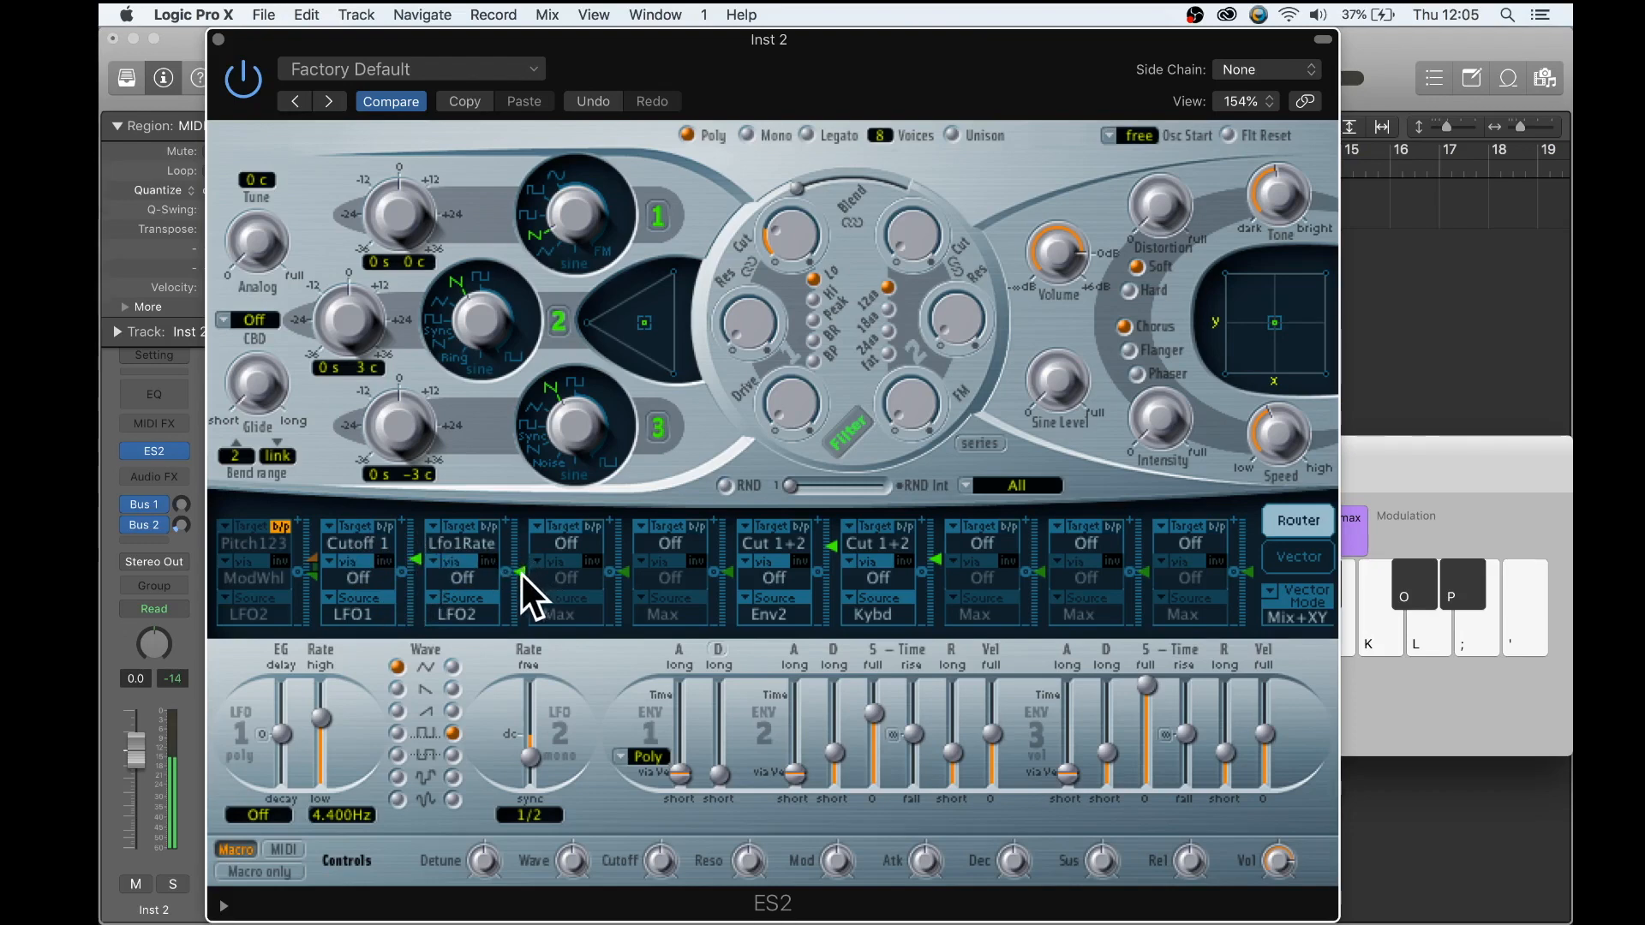
left_click_drag(521, 572, 520, 543)
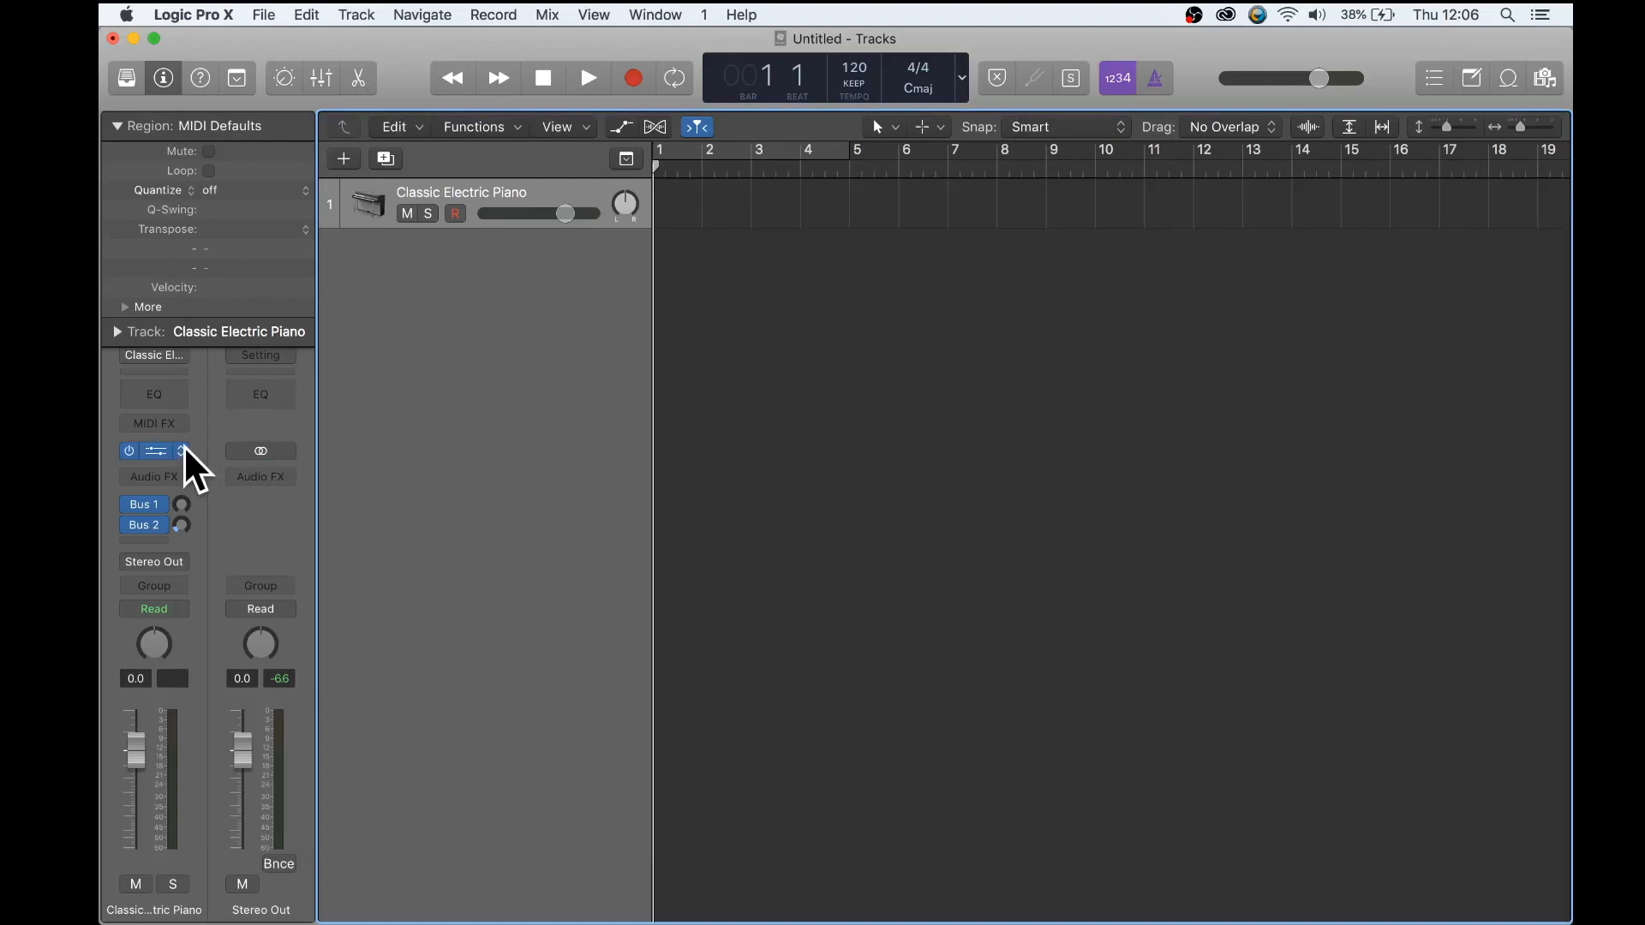
- Replace the Classic Electric Piano track's instrument with a stereo ES2 synthesizer
left_click(178, 452)
mouse_move(215, 410)
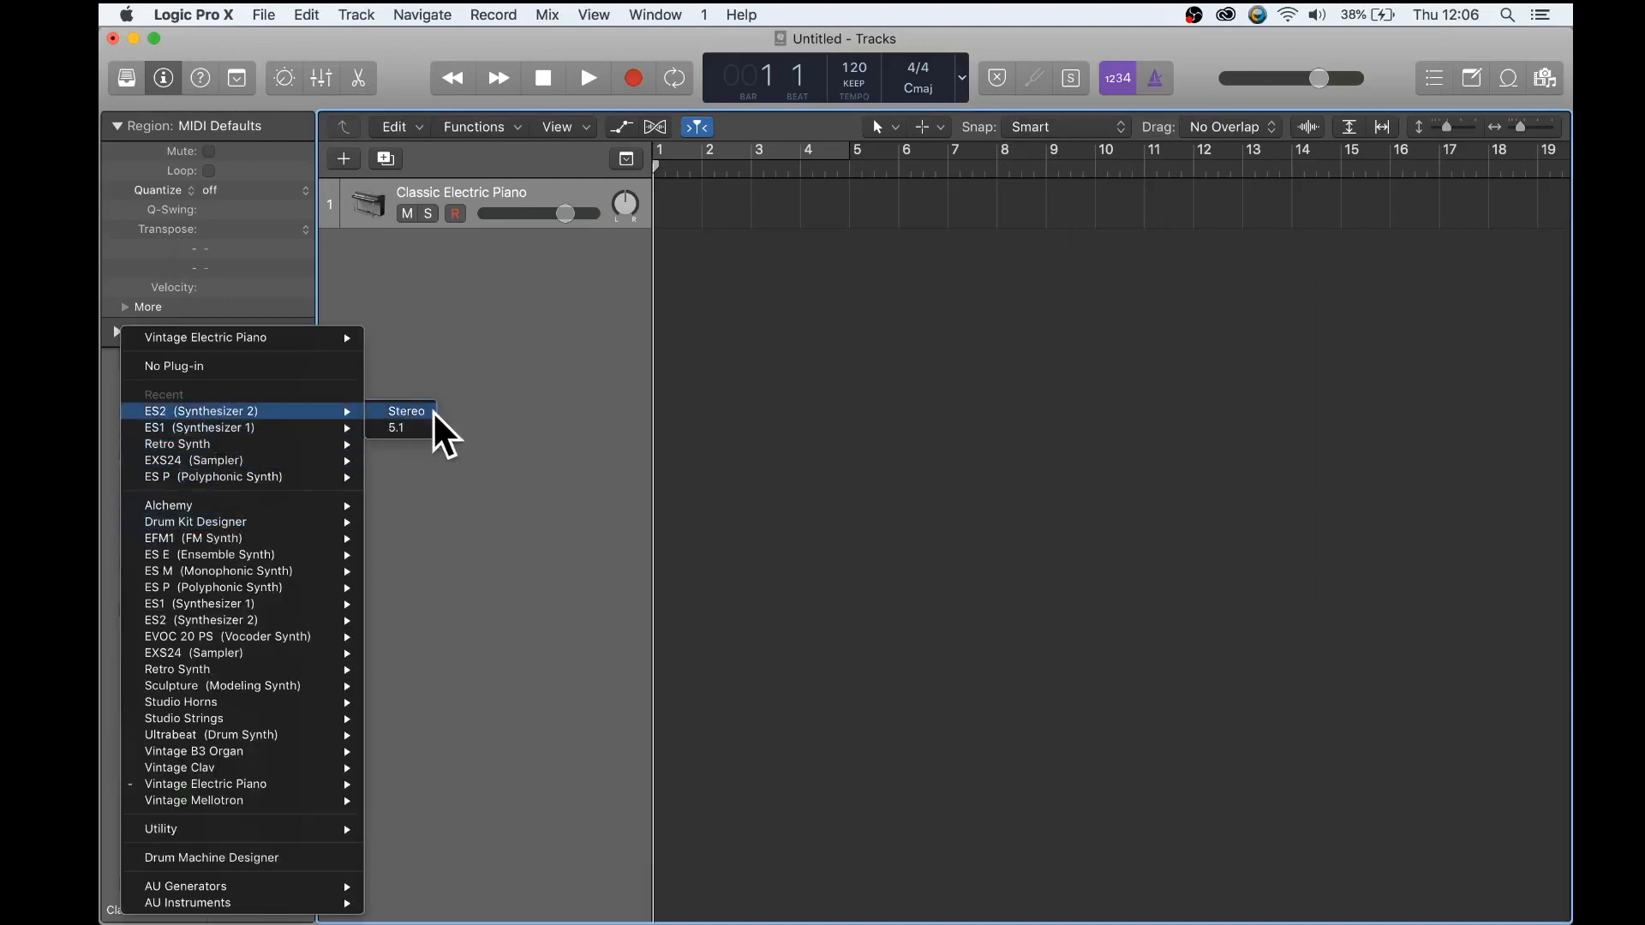
left_click(411, 413)
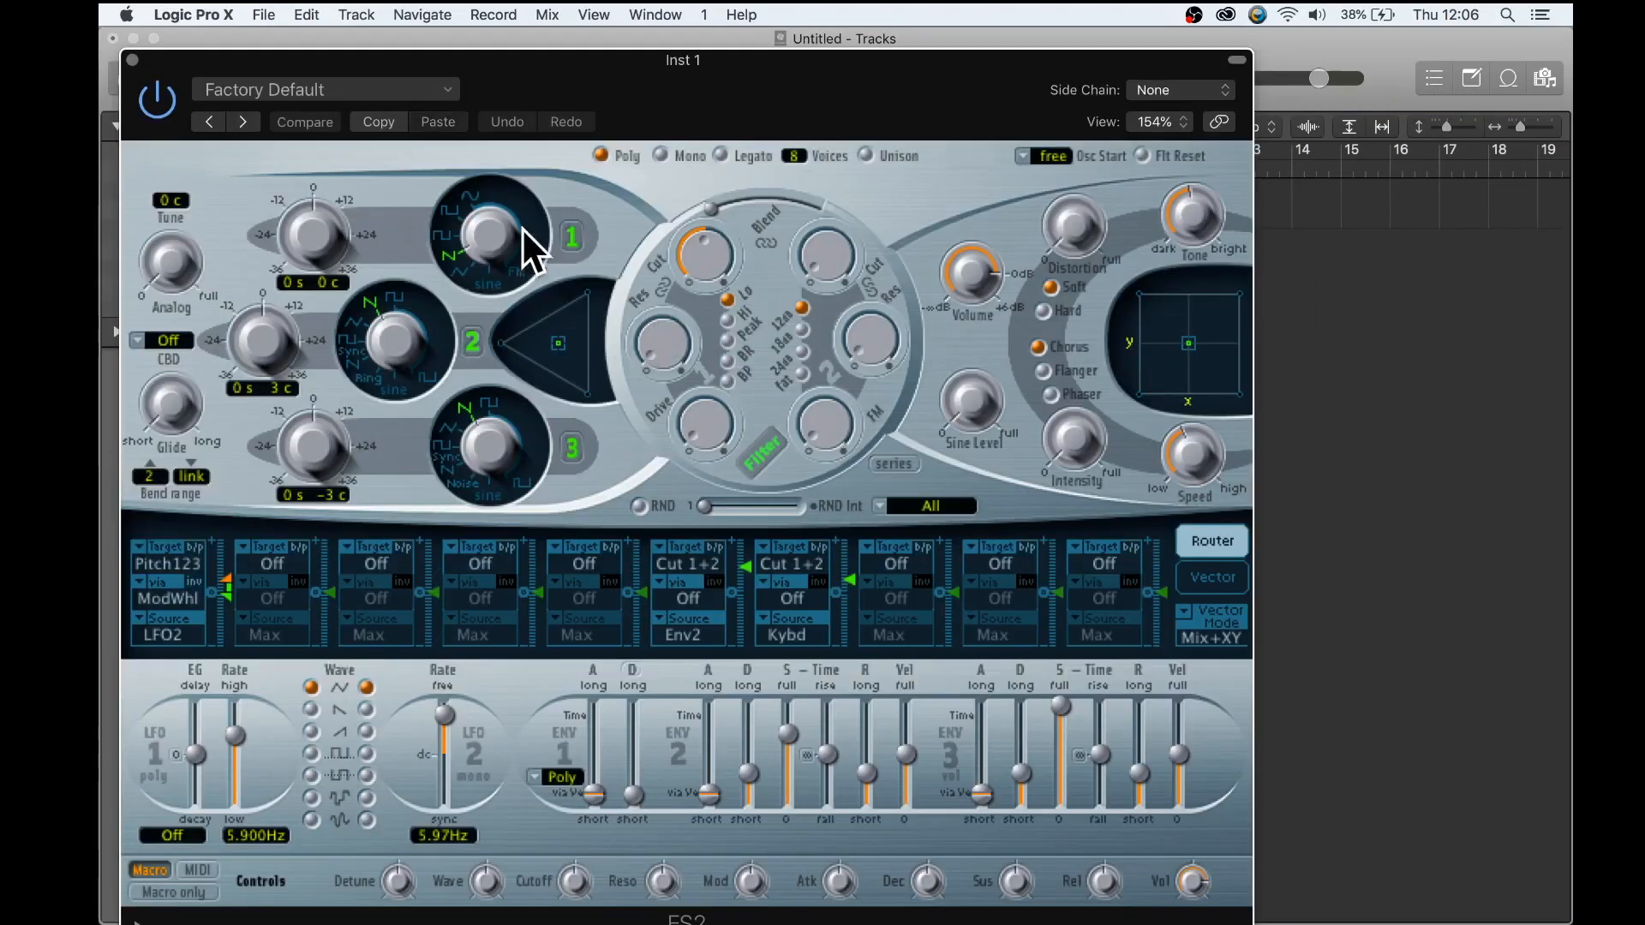
- Turn off oscillators 1 and 2 and set oscillator 3 to Noise
left_click(572, 237)
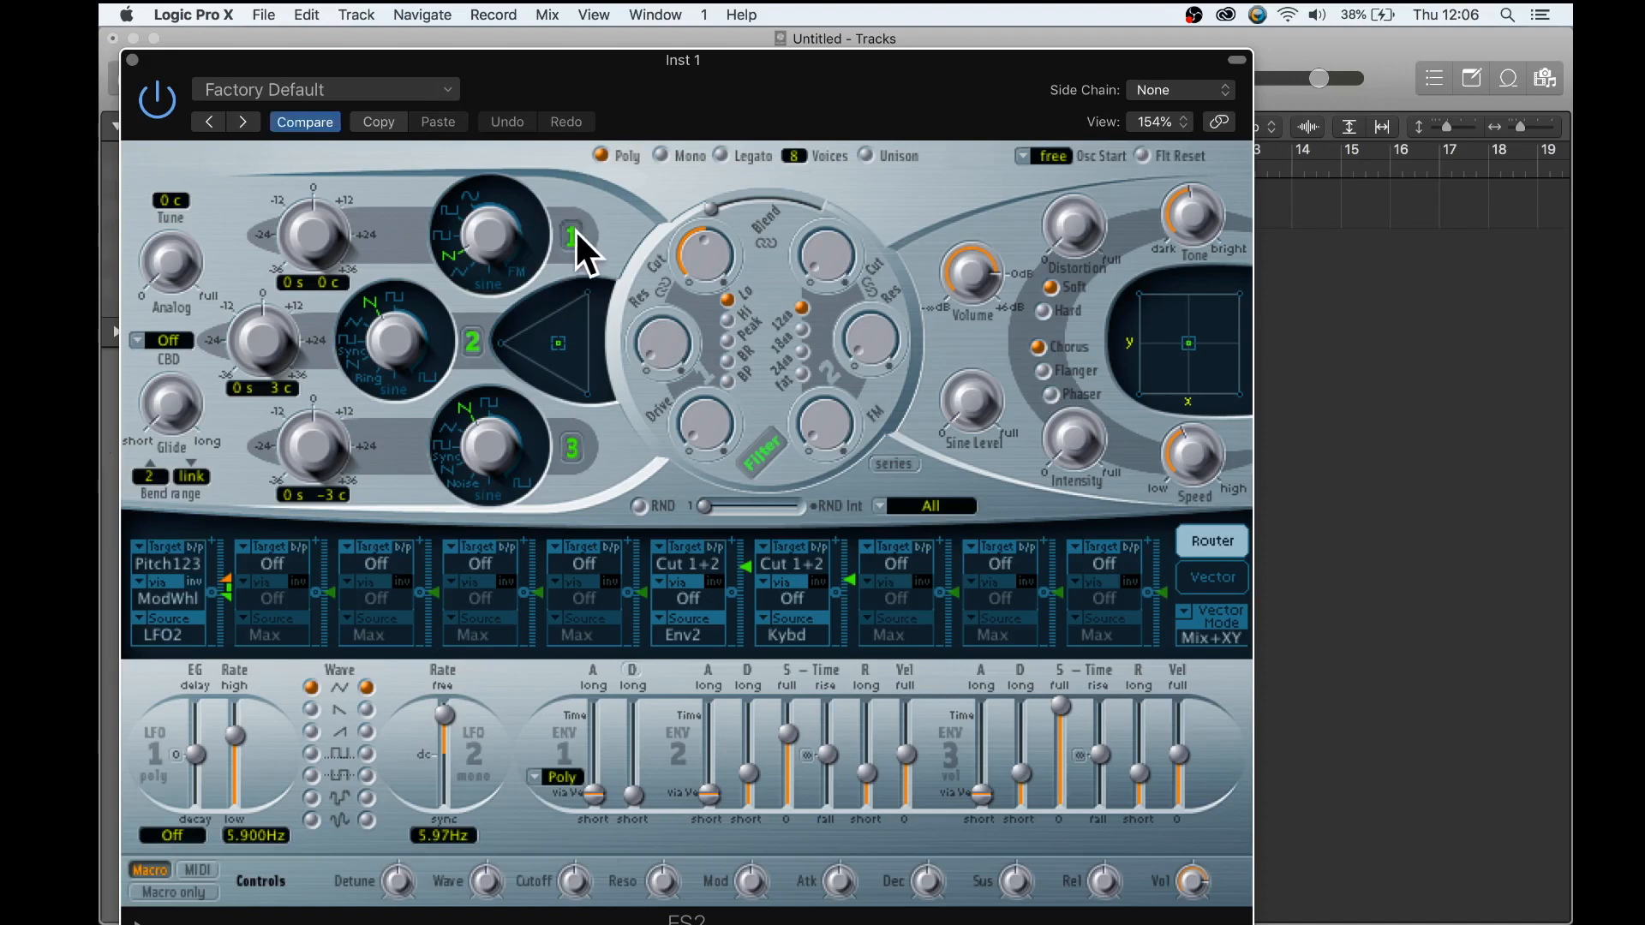
left_click(471, 341)
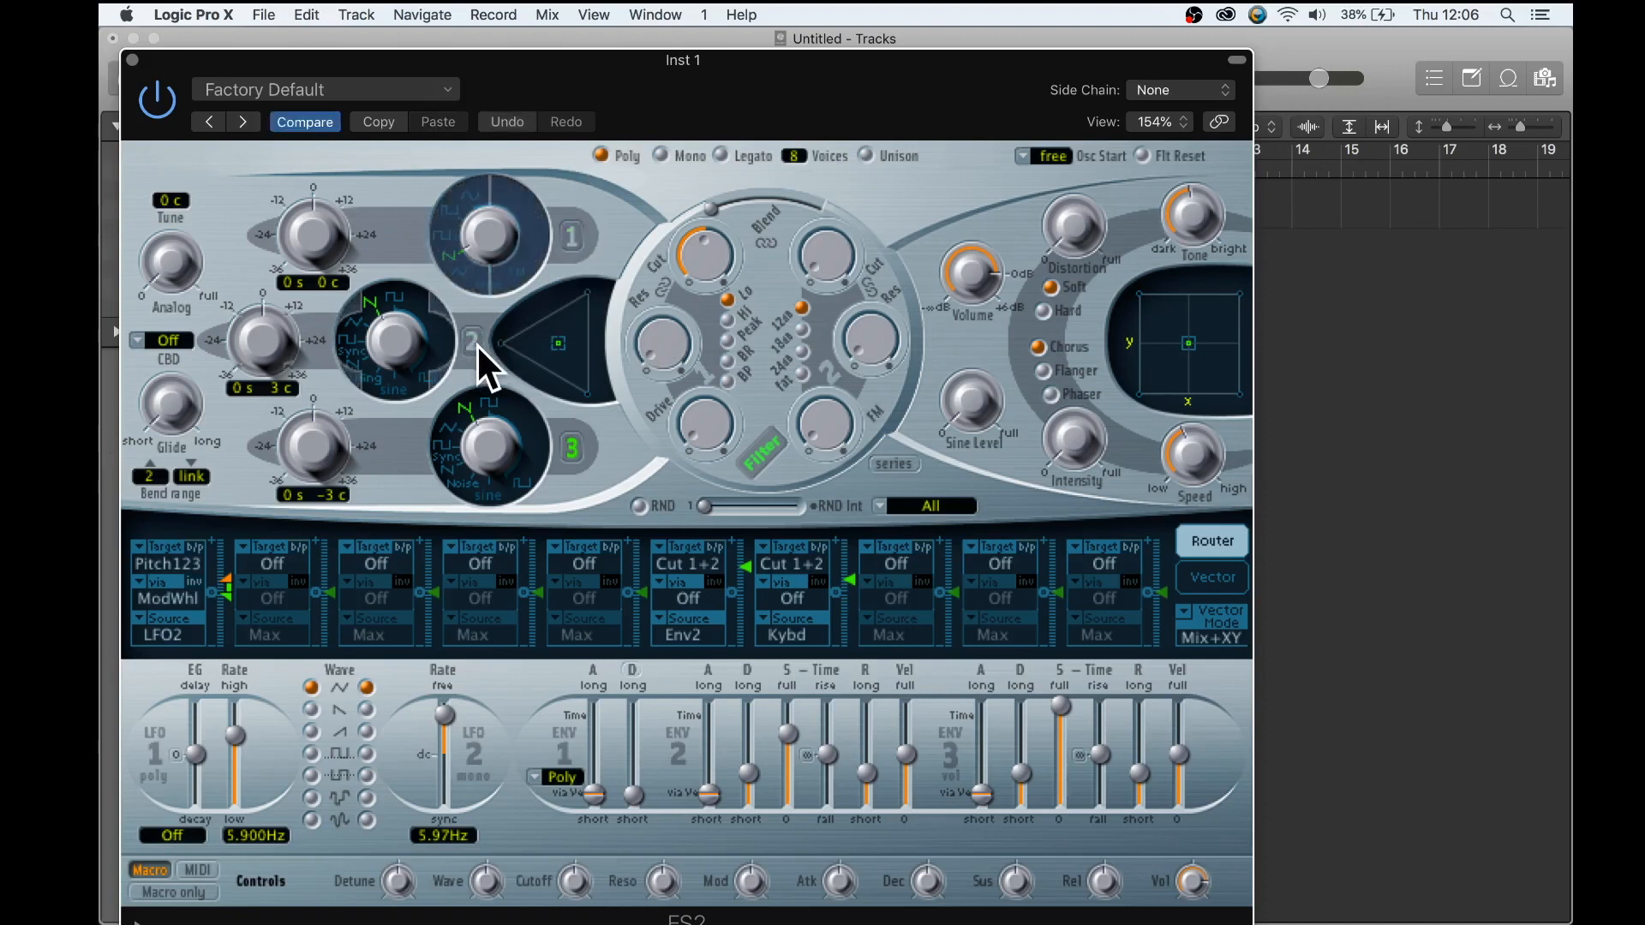
left_click(466, 483)
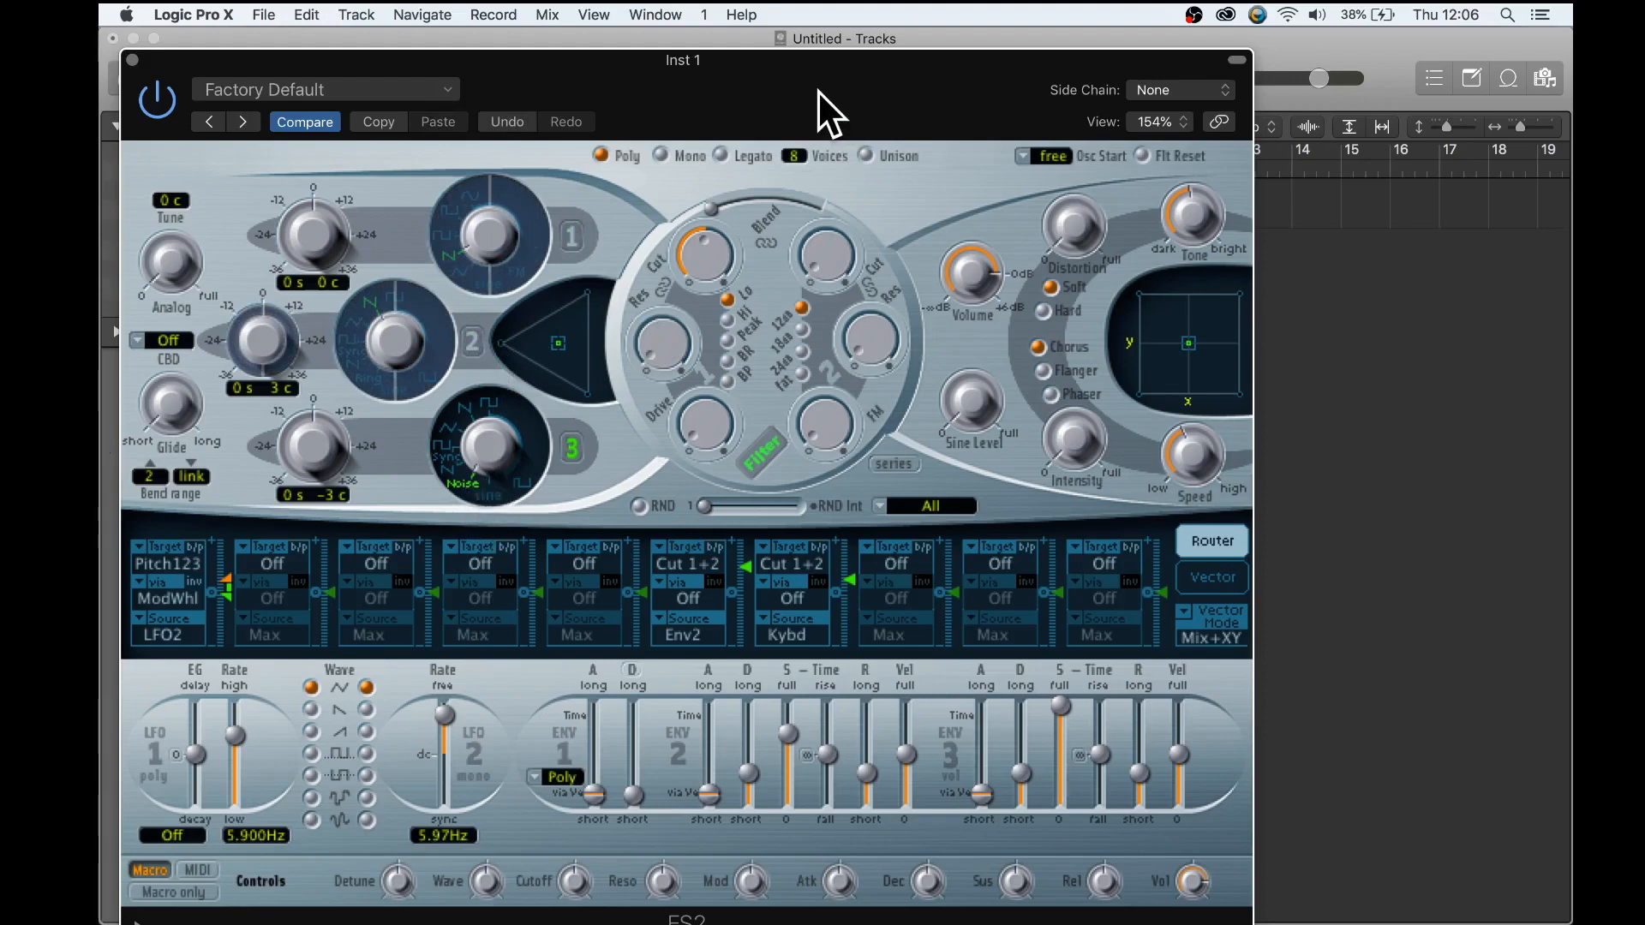
- Reduce the cutoff of filter 1 and bypass the first router slot's Pitch123 modulation
left_click_drag(818, 91, 843, 18)
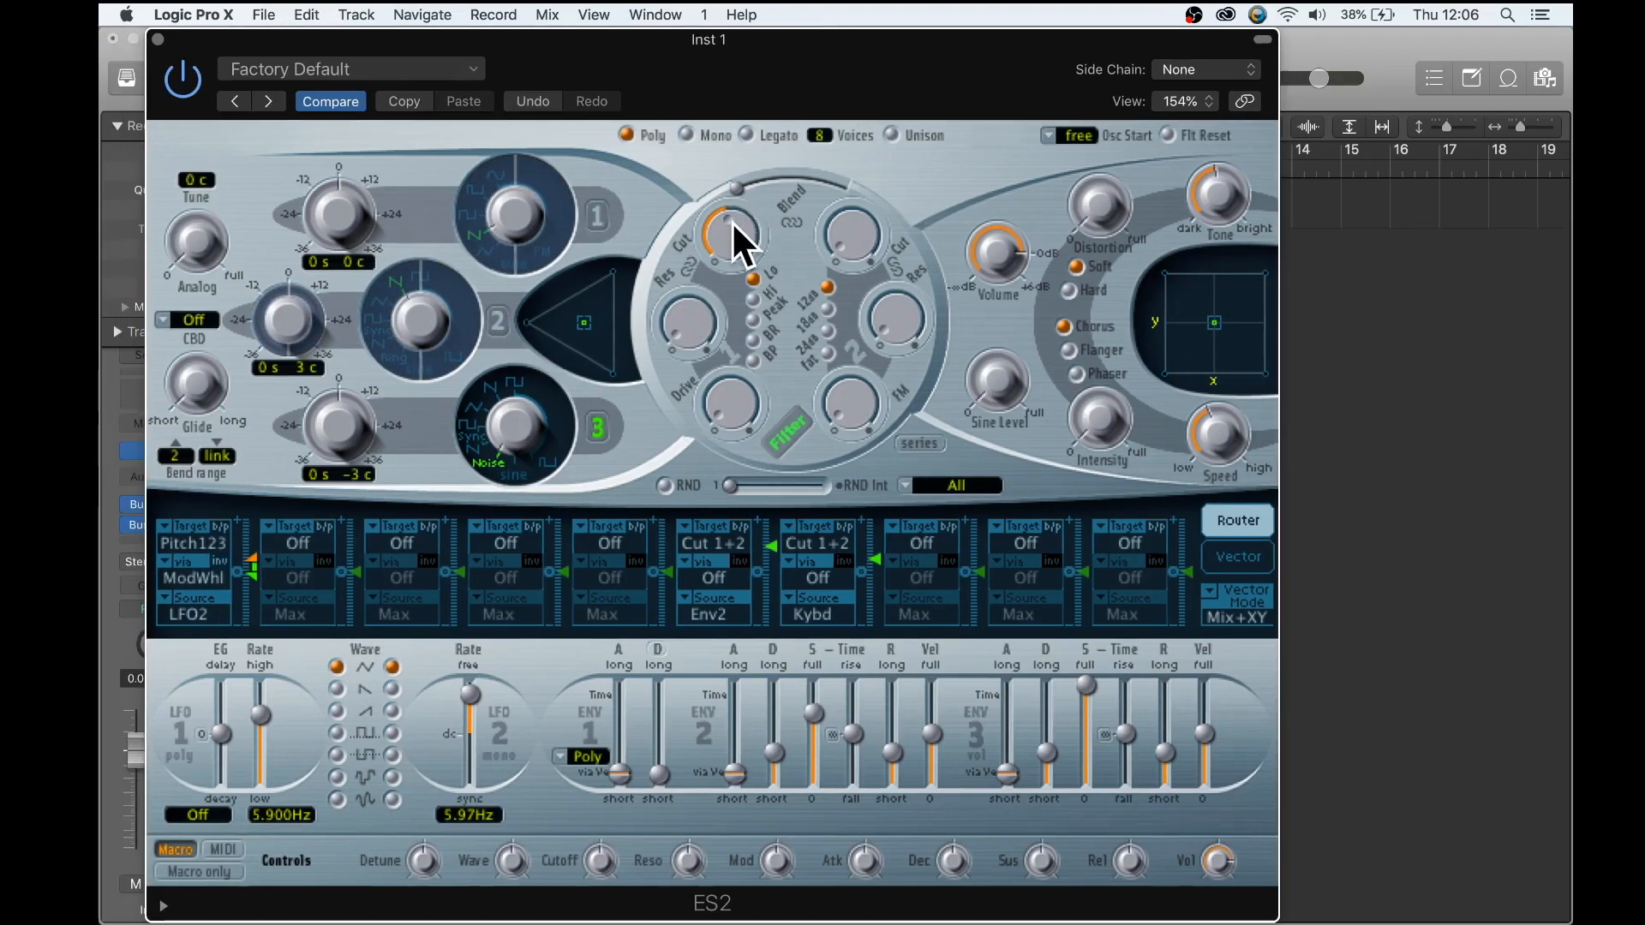
scroll(730, 225, "down", 2)
left_click(221, 527)
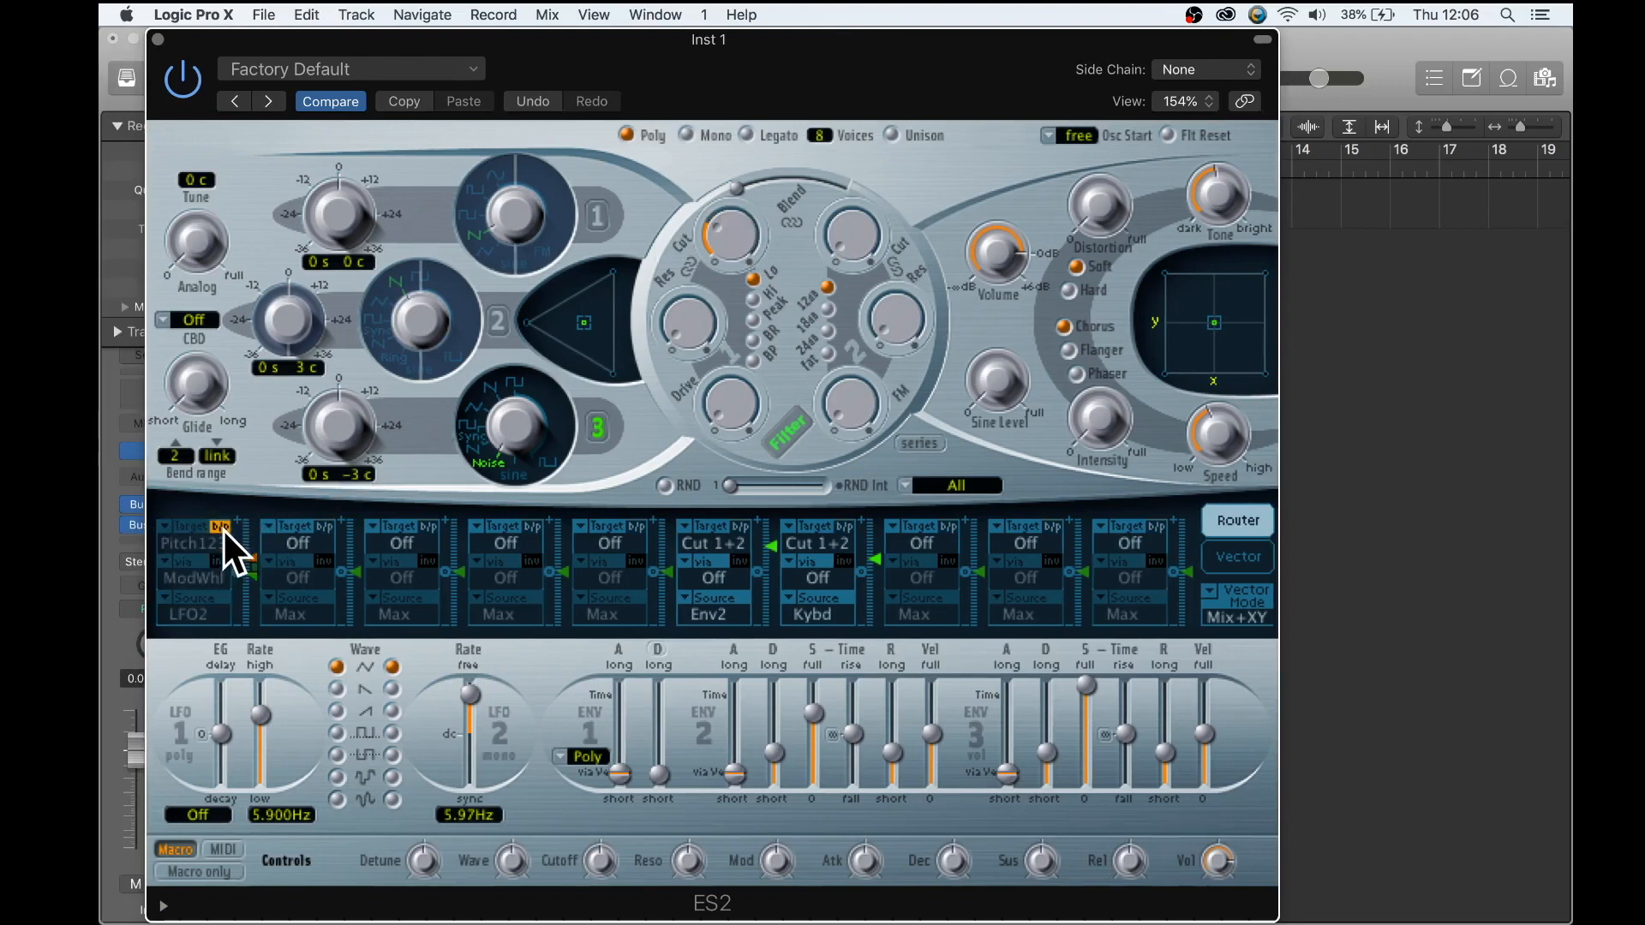
- Route LFO1 to Cutoff 1 in the second router slot
left_click(300, 542)
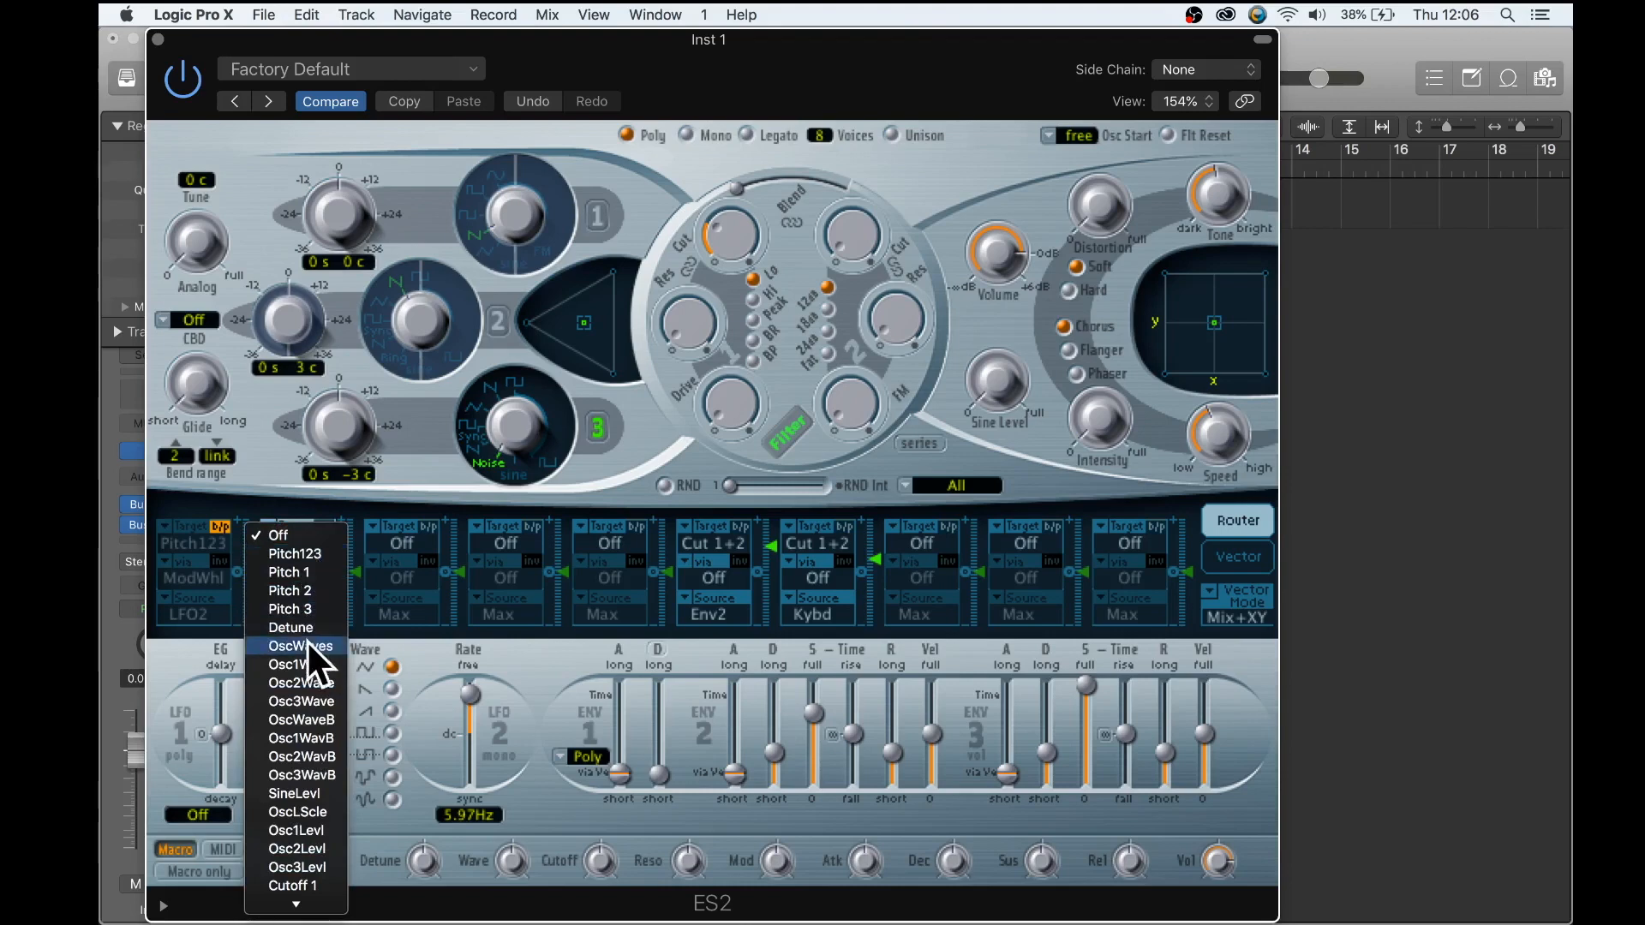
scroll(307, 640, "down", 5)
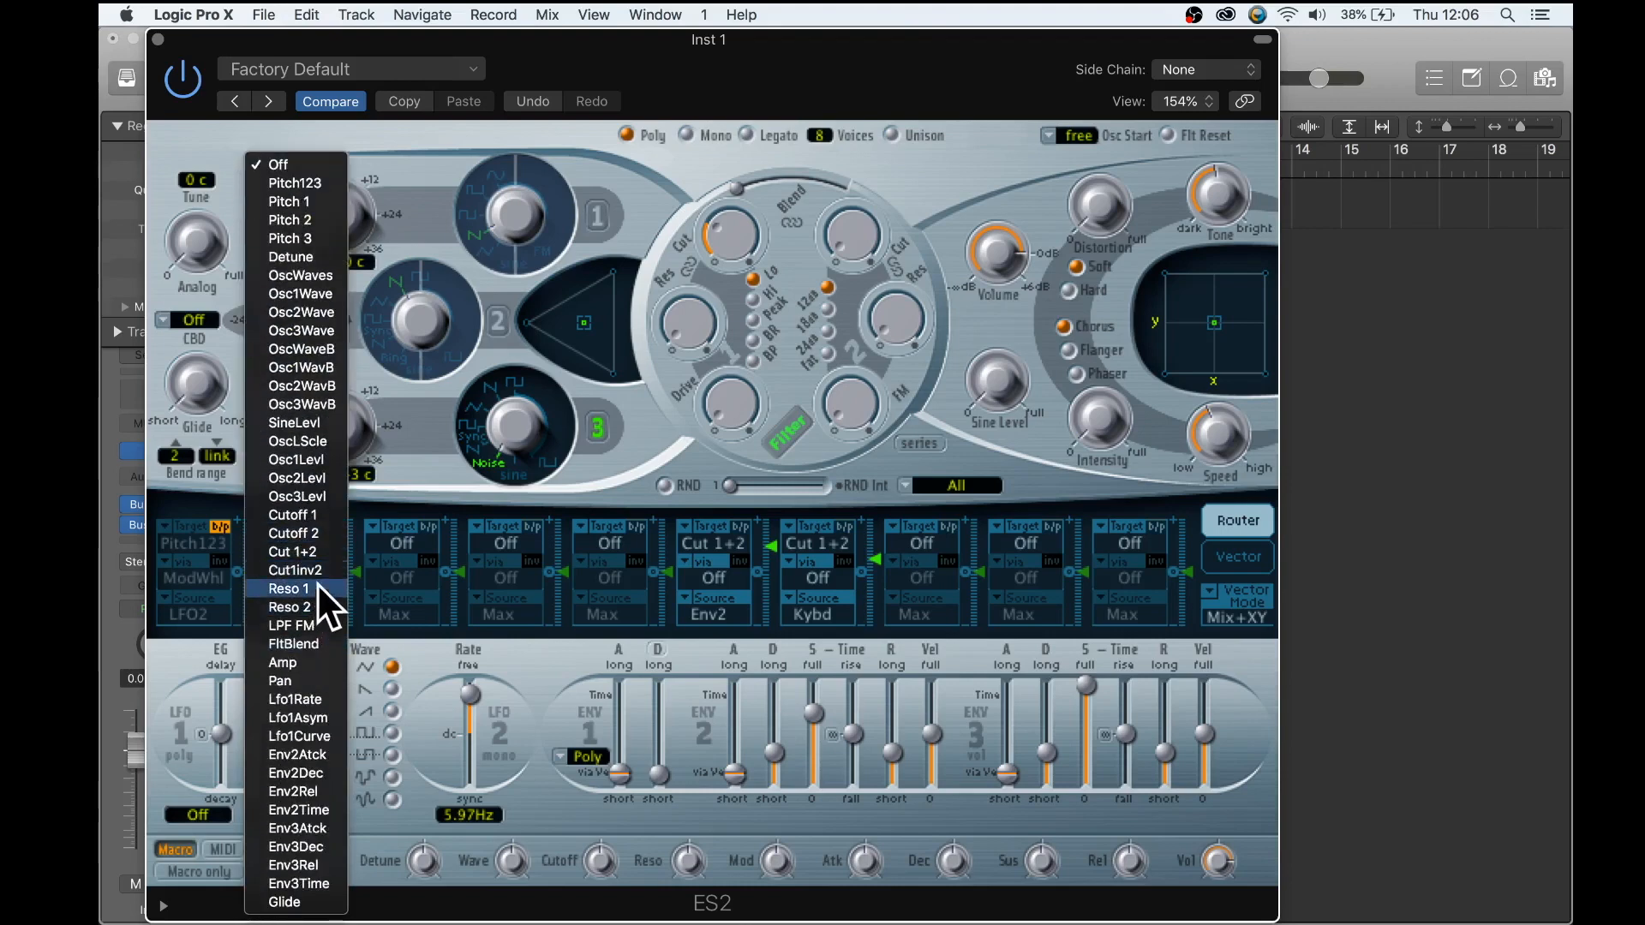
left_click(307, 515)
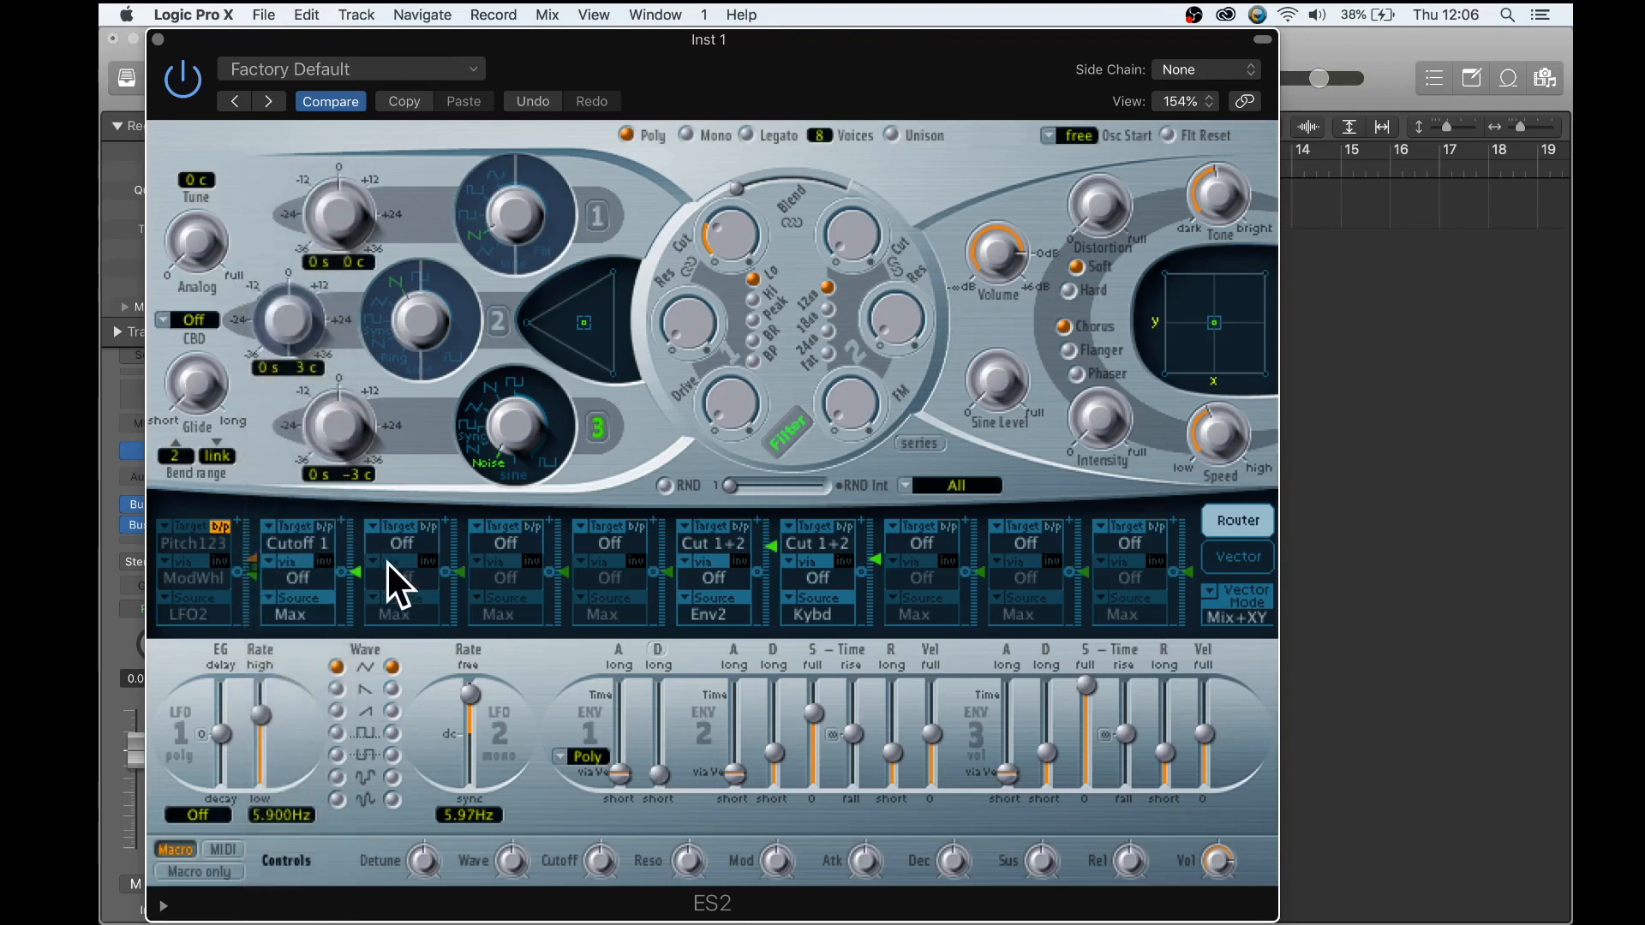
left_click(292, 612)
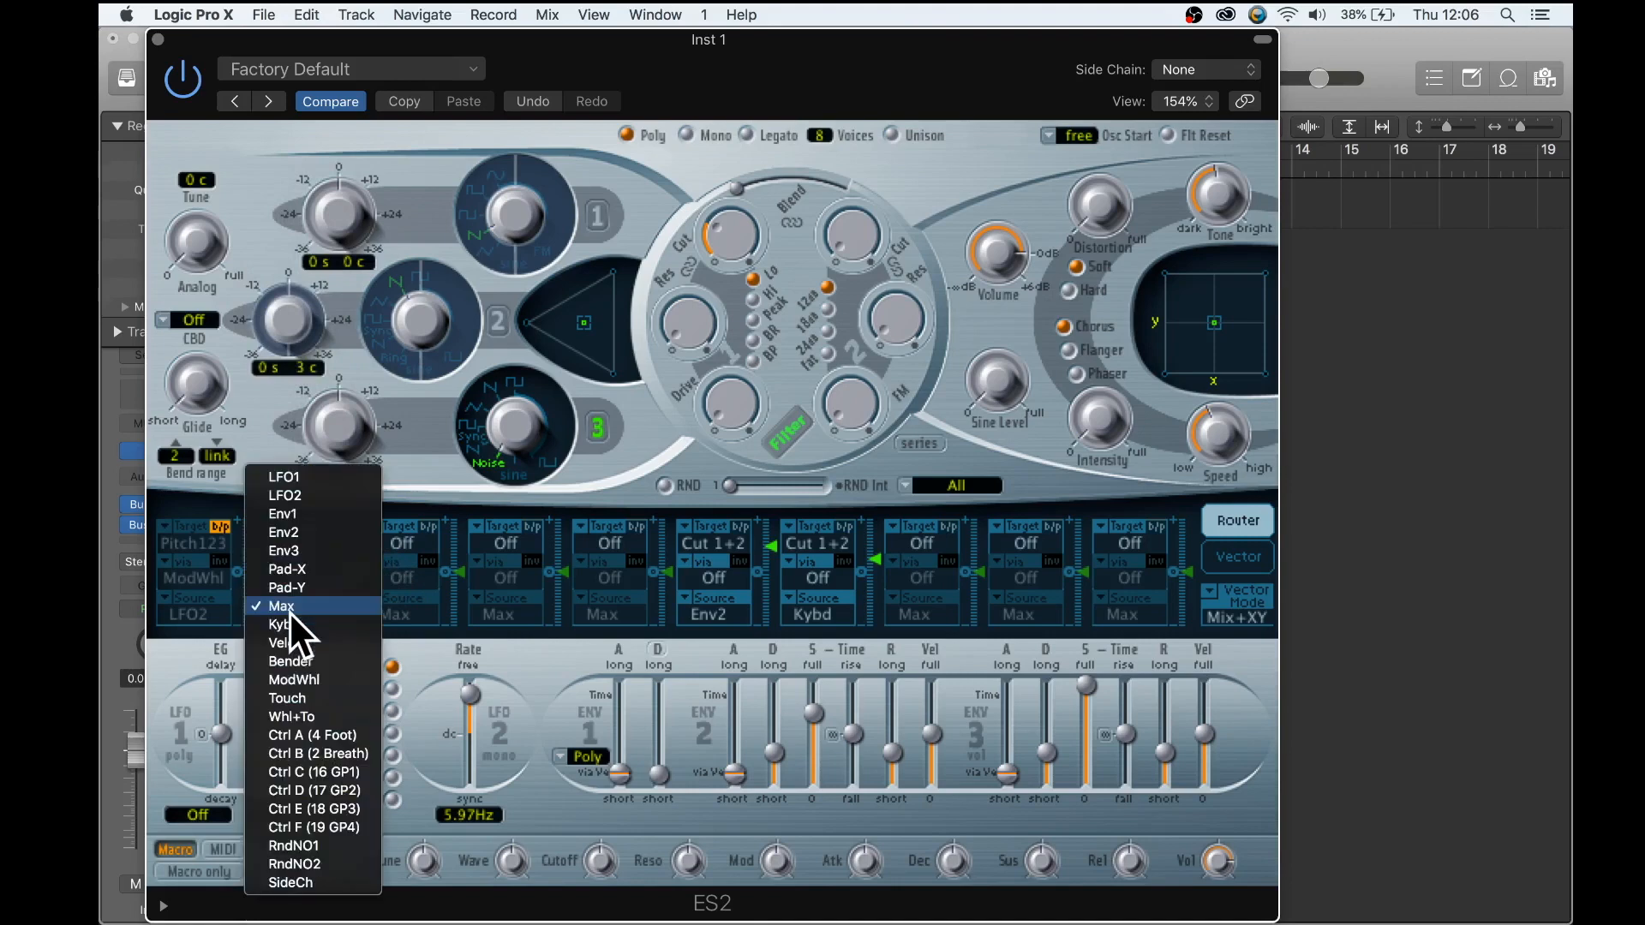
left_click(302, 472)
- Route LFO2 to Lfo1Rate in the third router slot
left_click(406, 543)
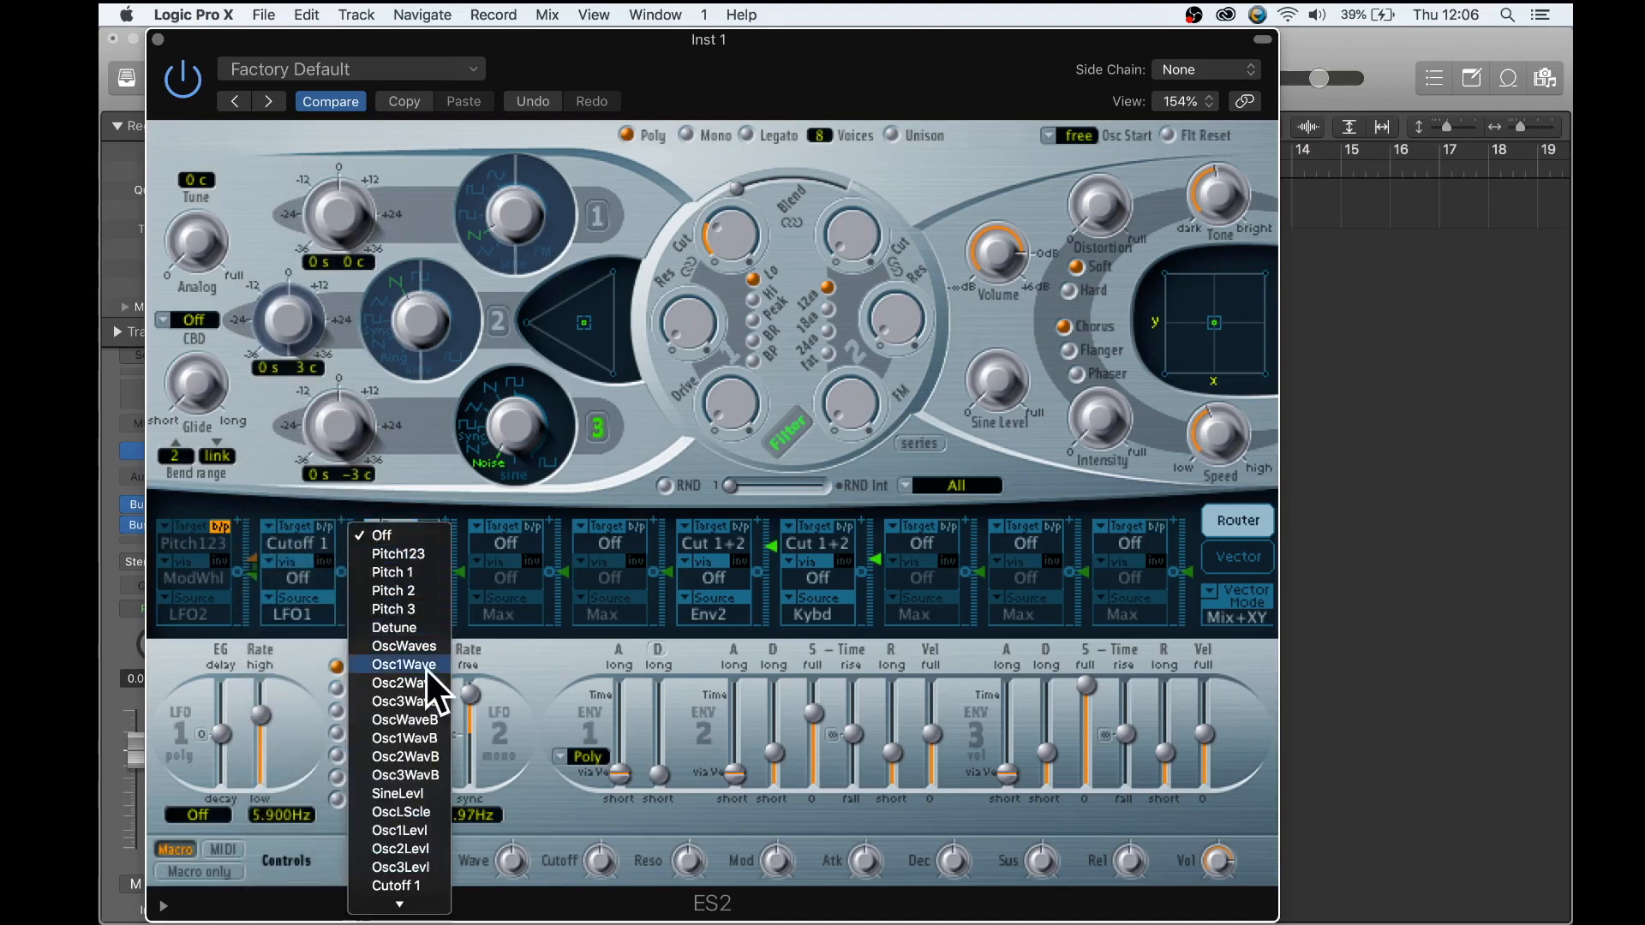
scroll(425, 668, "down", 5)
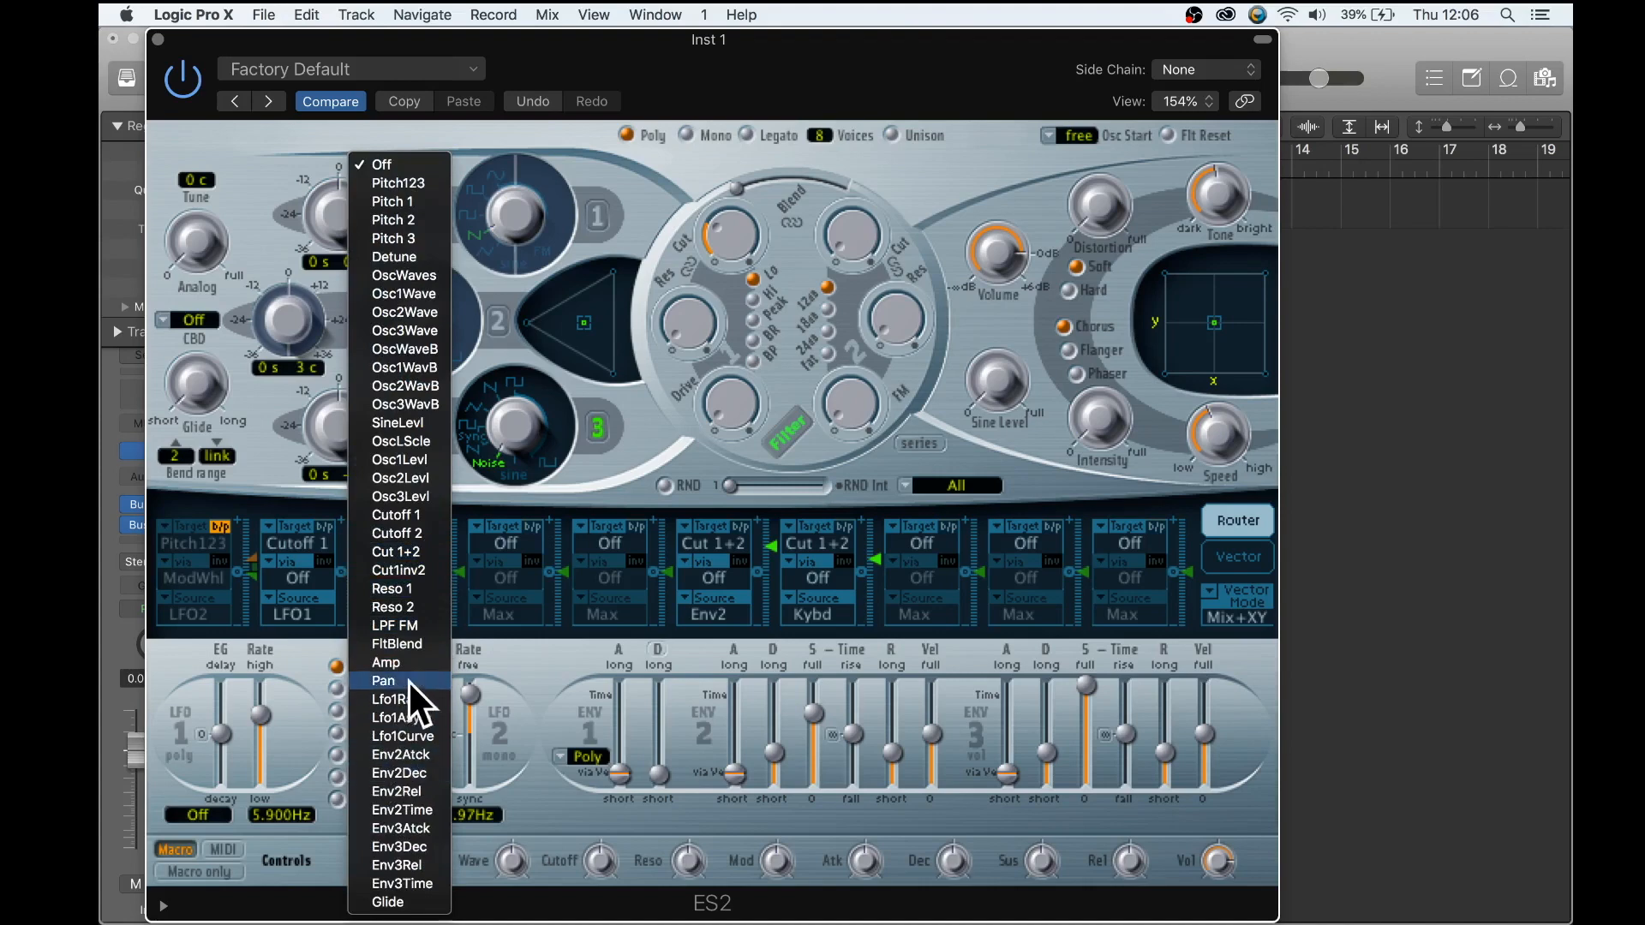
left_click(415, 693)
left_click(406, 610)
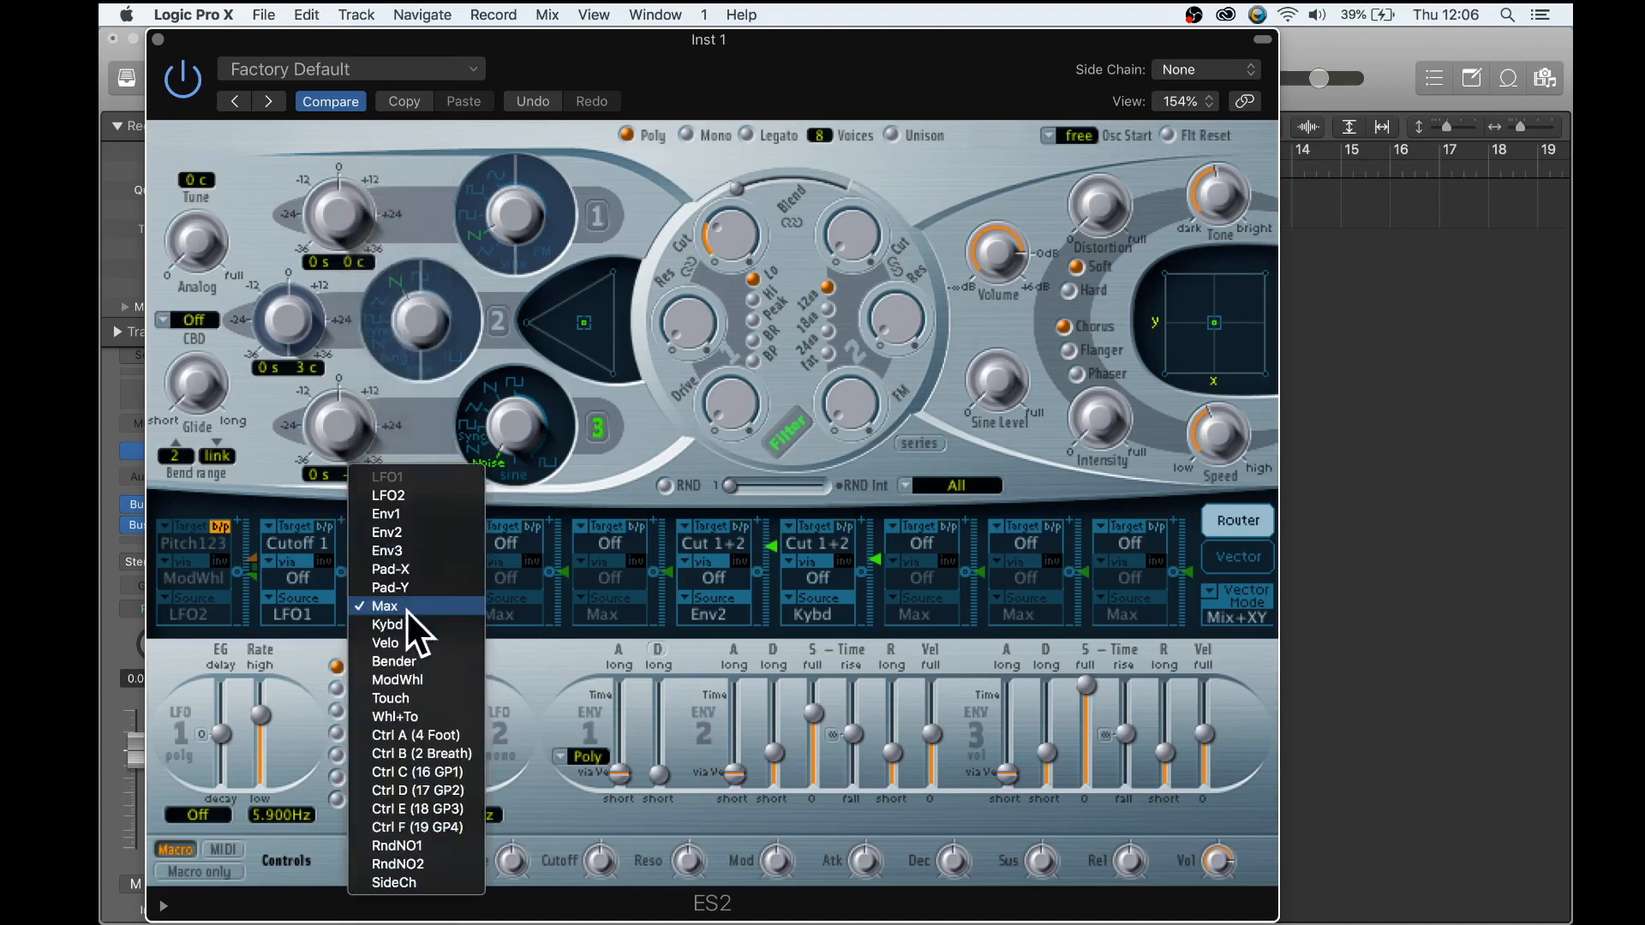
left_click(401, 495)
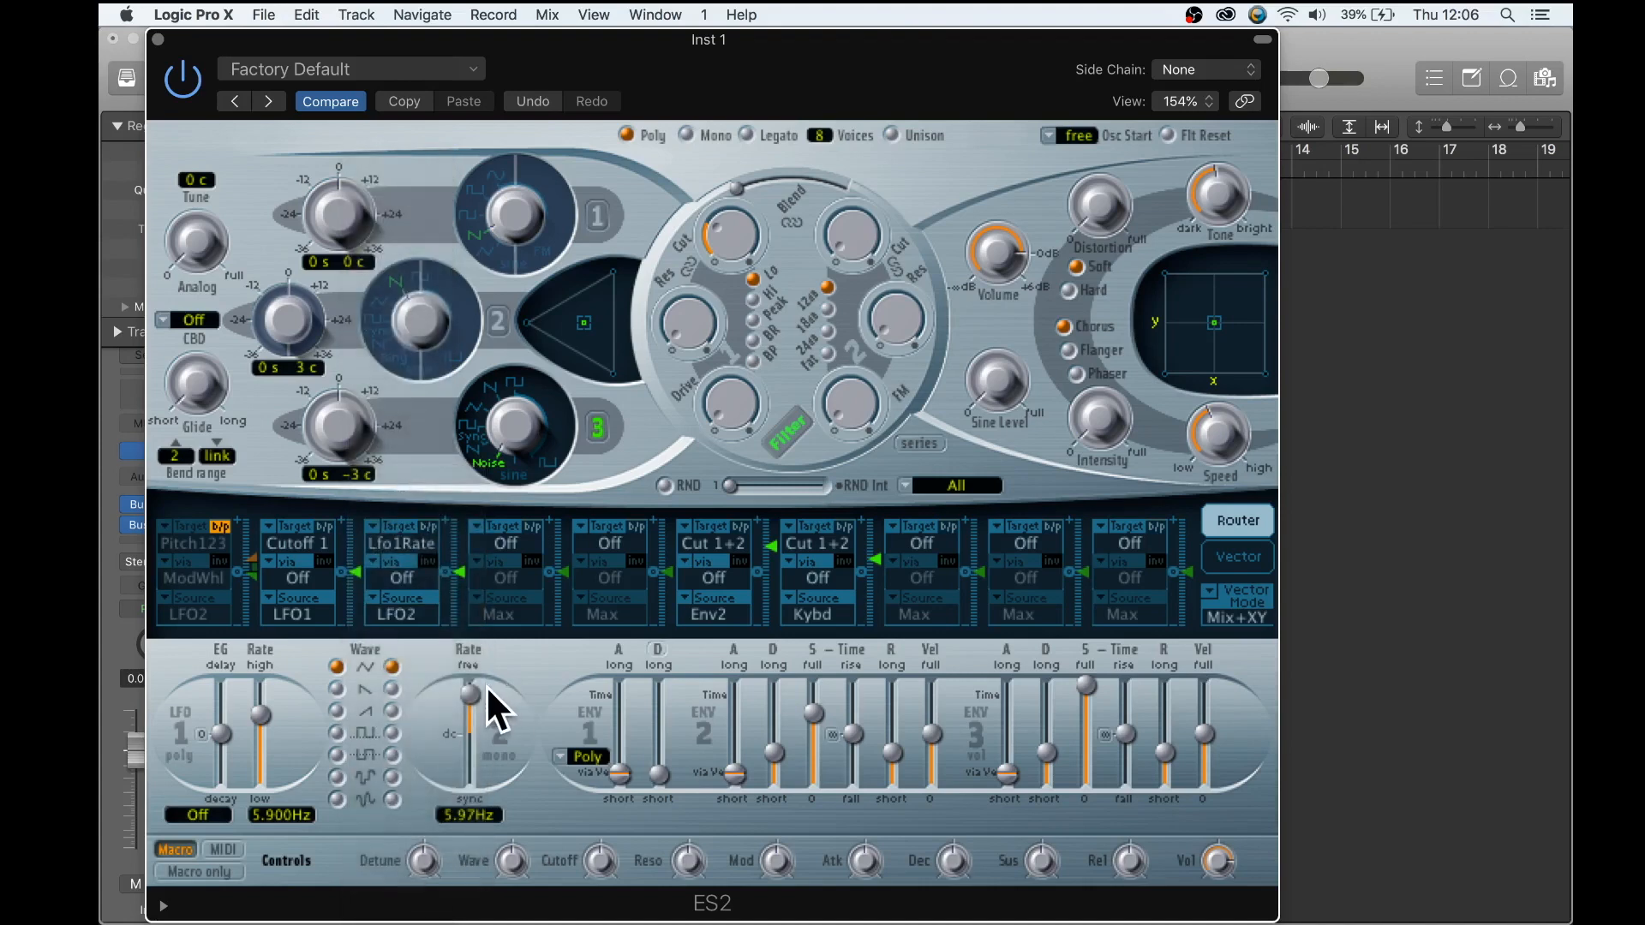
- Slow LFO 2's free rate to 0.21 Hz and LFO 1's rate to 0.780 Hz
left_click_drag(470, 687, 469, 704)
left_click_drag(262, 713, 261, 735)
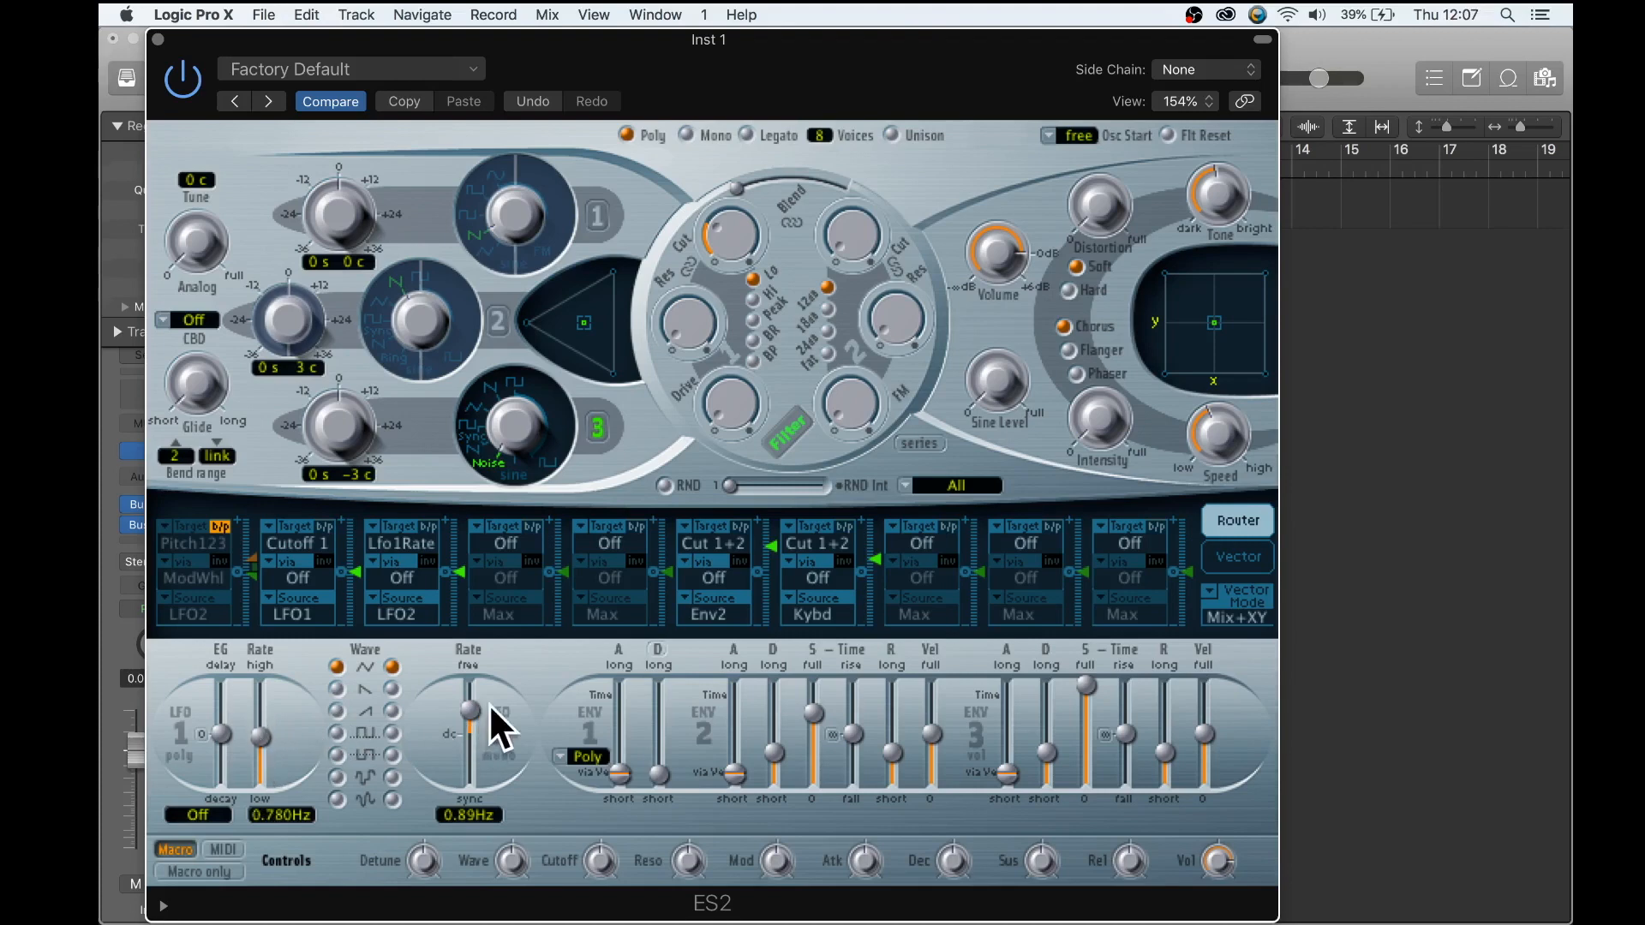
scroll(469, 708, "down", 5)
scroll(469, 708, "down", 2)
- Audition the noise patch with Musical Typing while setting LFO 1's rate to 0.230 Hz and adjusting filter 1's cutoff
key("f")
key("f")
key("super+k")
left_click(930, 52)
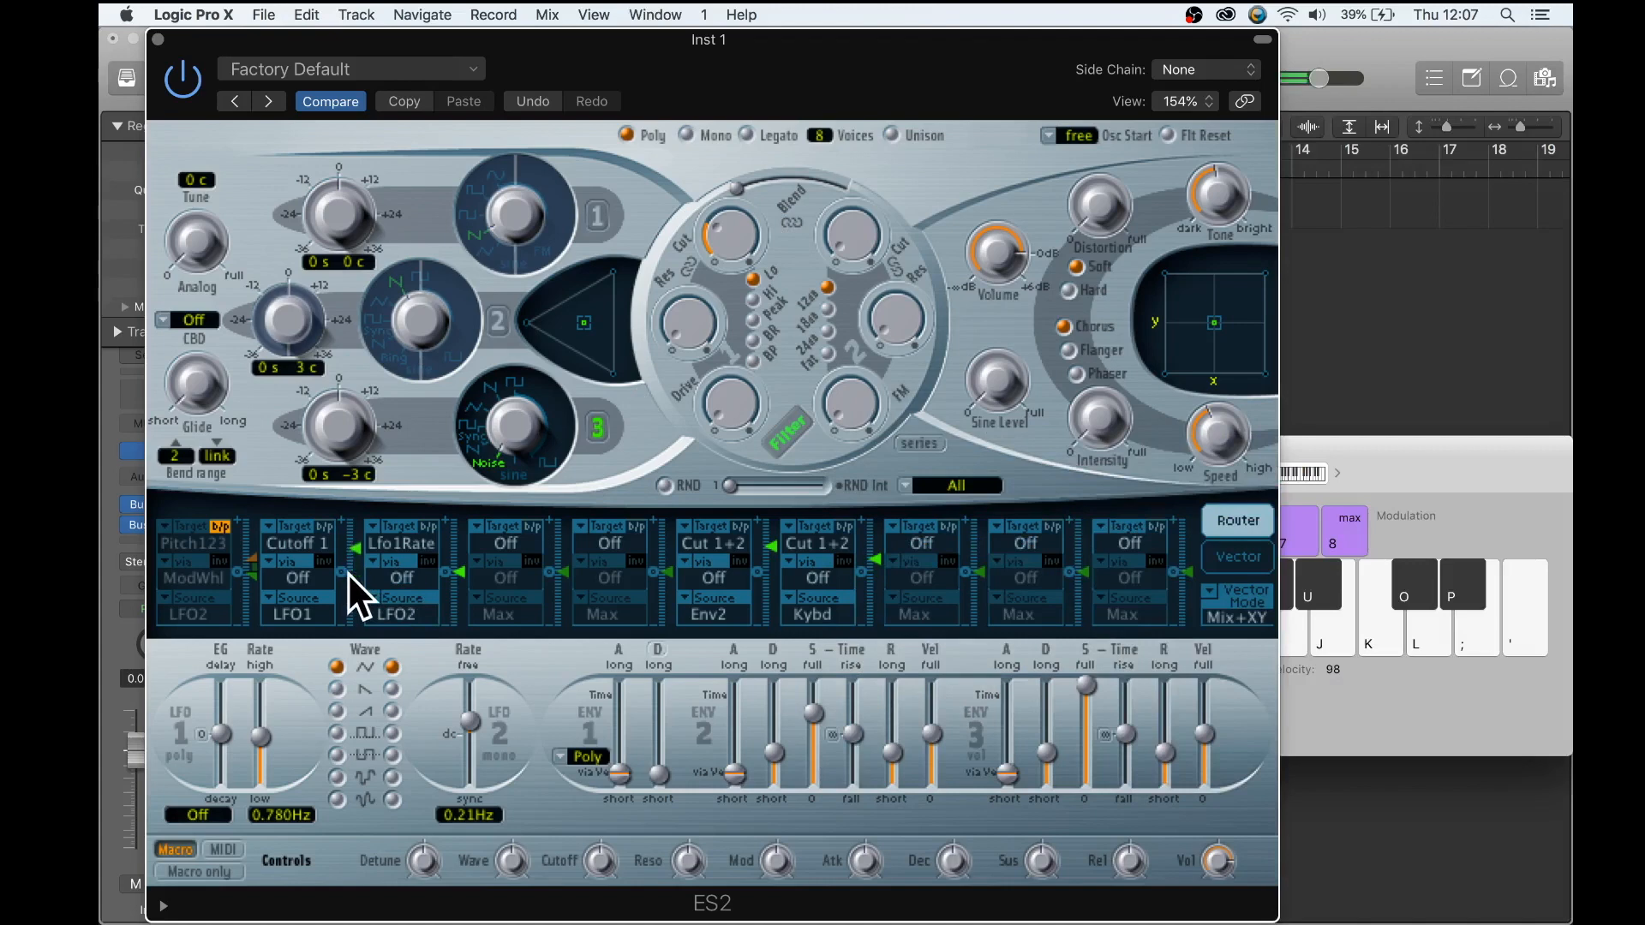
left_click_drag(262, 733, 260, 739)
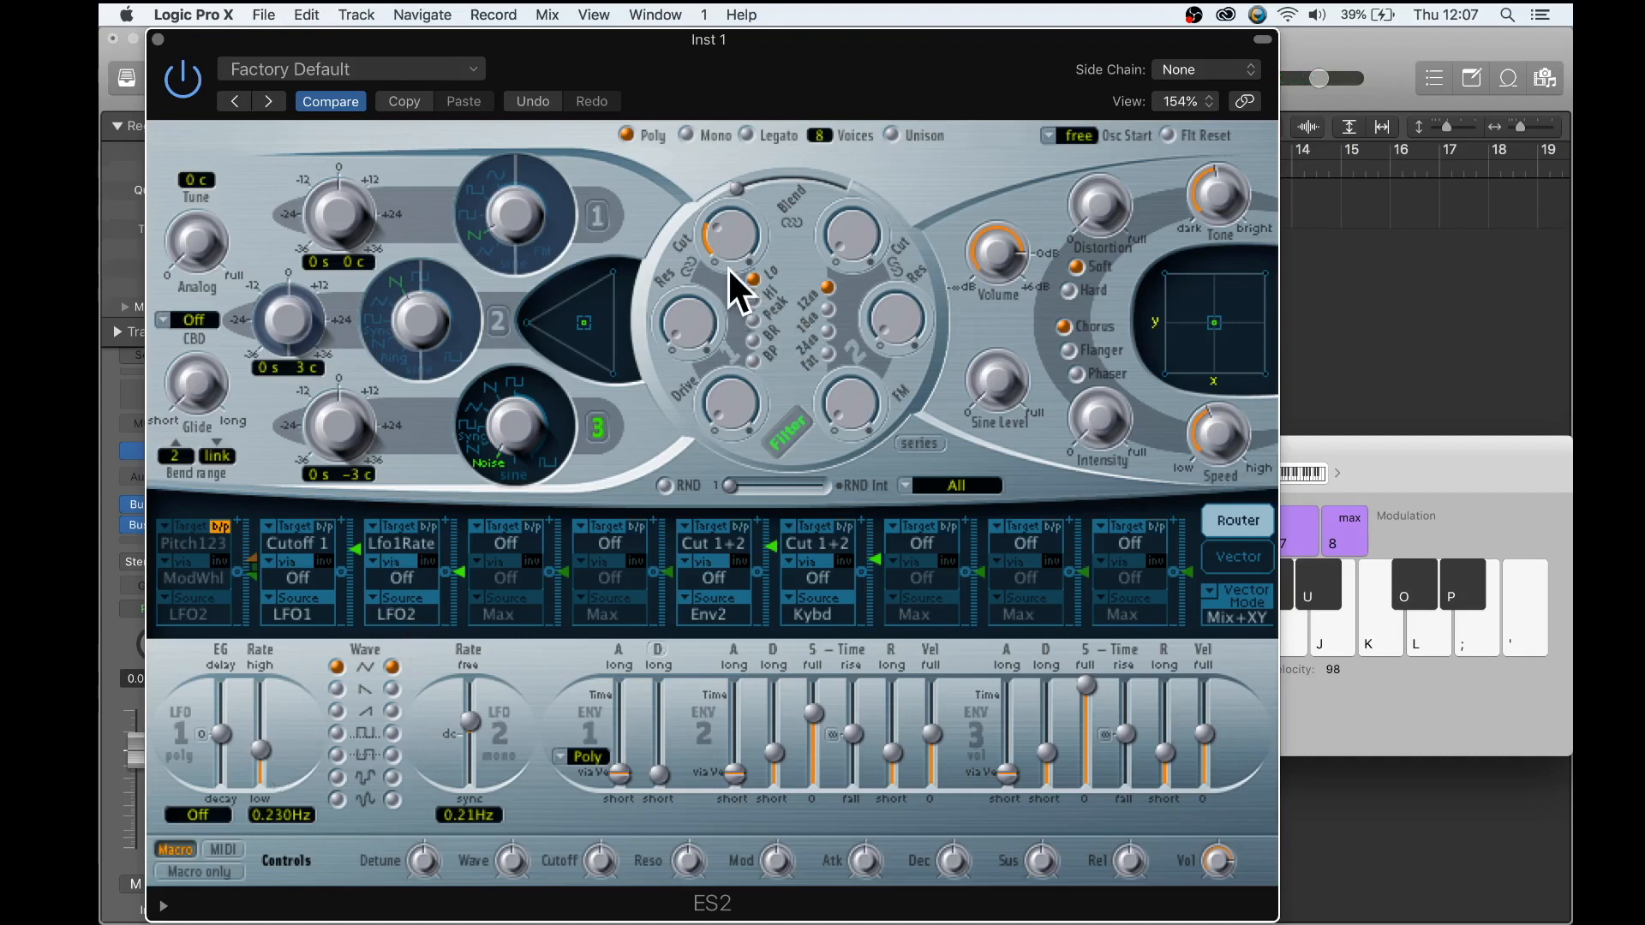
left_click_drag(722, 243, 722, 243)
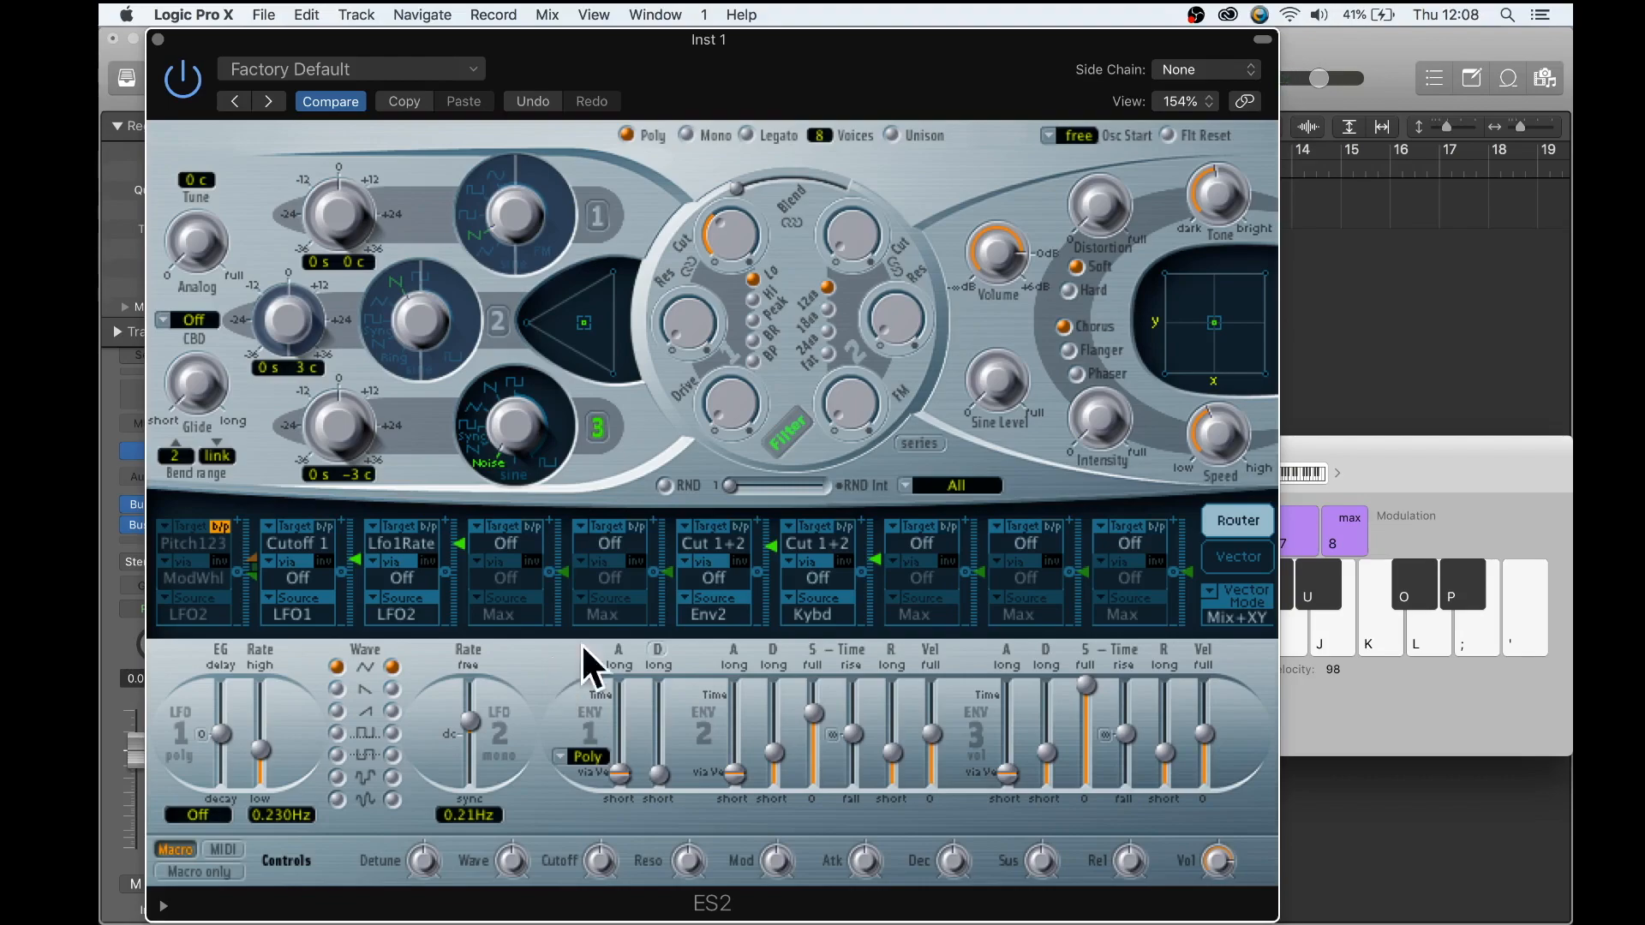
key("ctrl+Up")
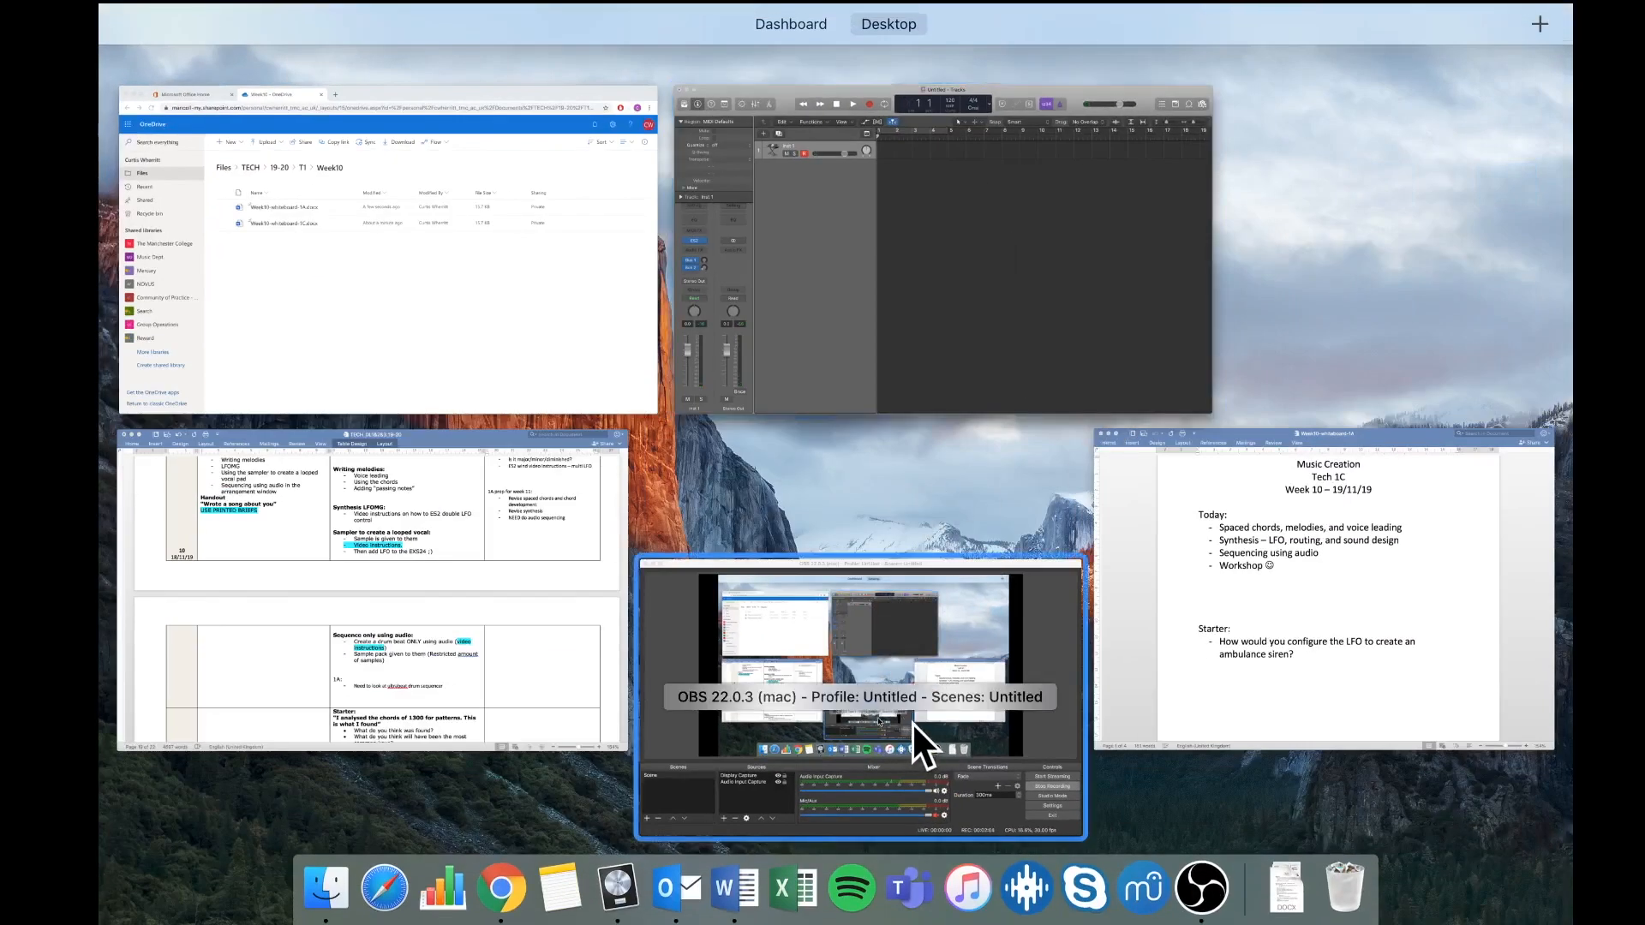